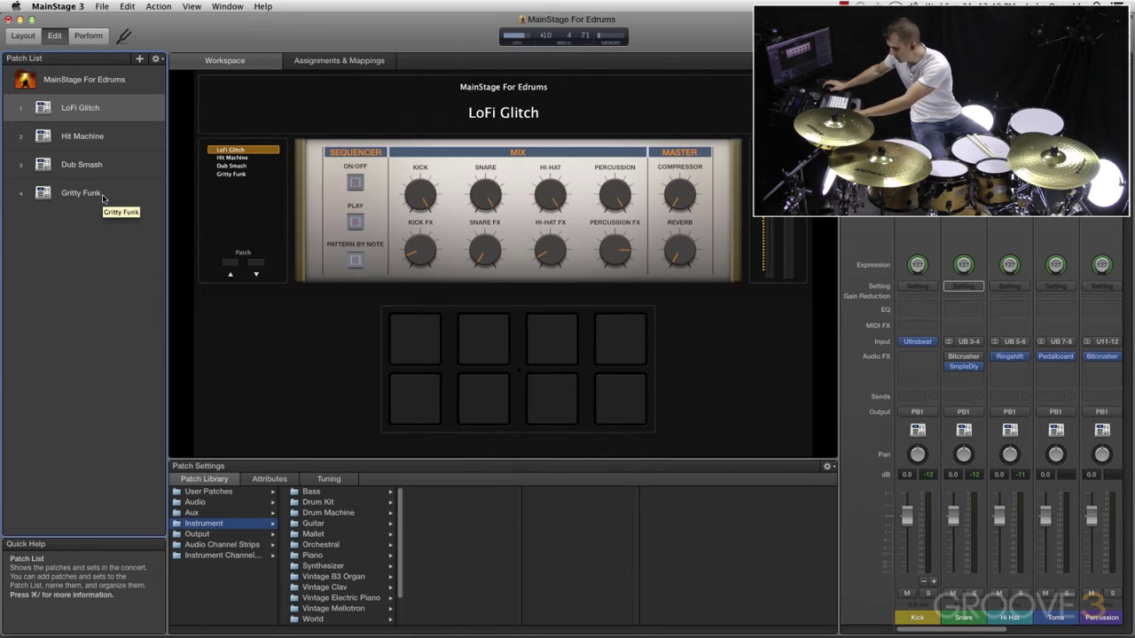
Step: Delete all four patches, LoFi Glitch through Gritty Funk, from the concert
{"action": "left_click", "coordinate": [105, 193], "text": "shift"}
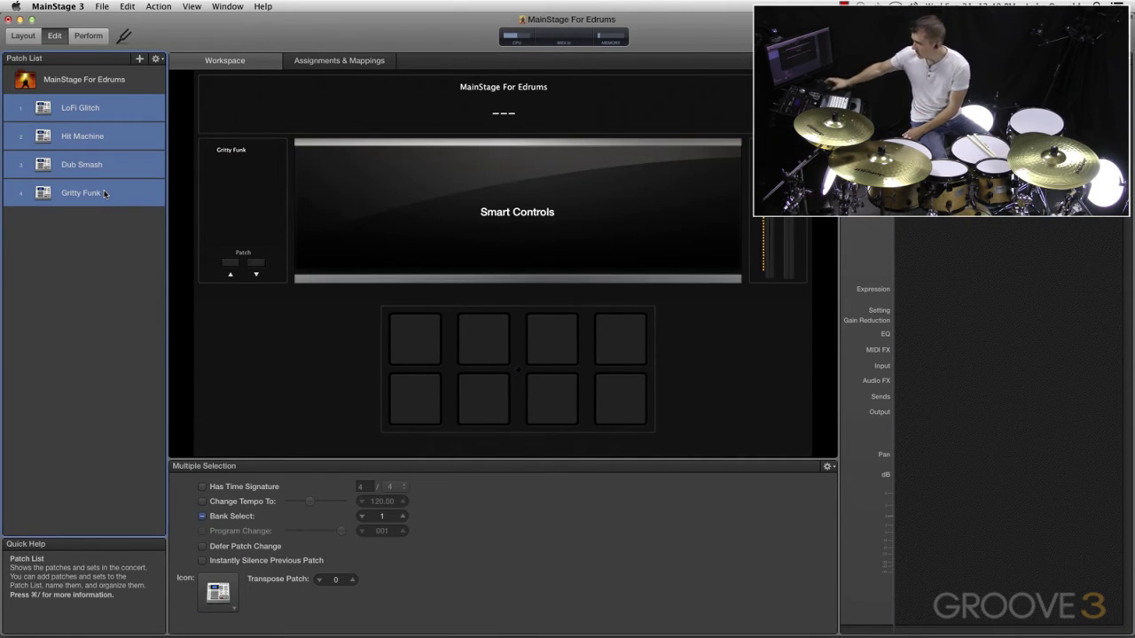
{"action": "key", "text": "Delete"}
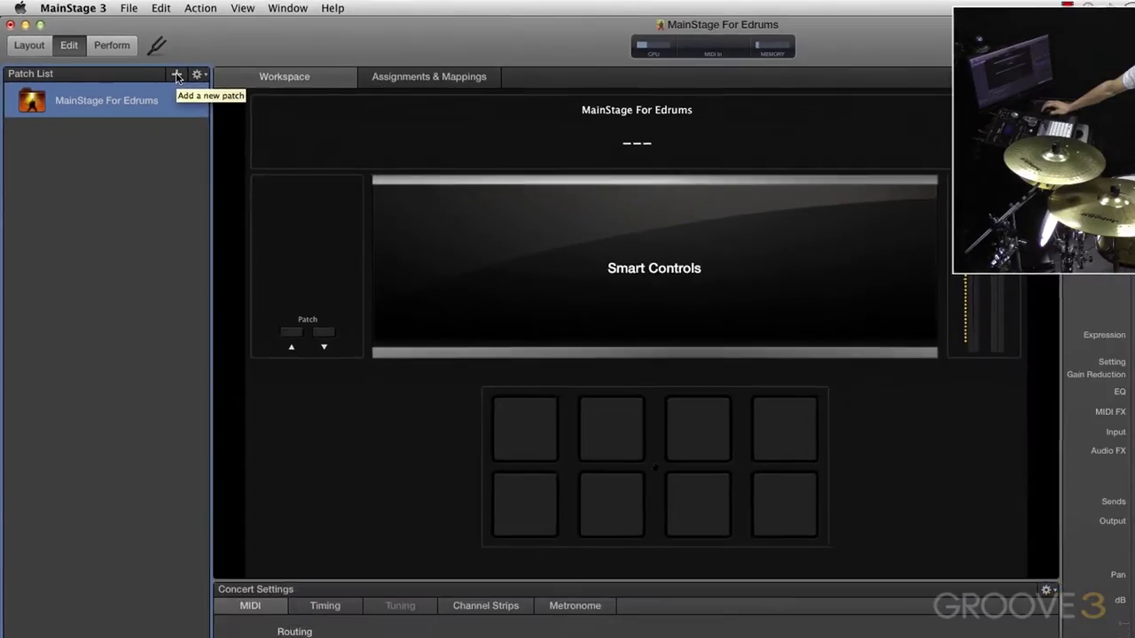
Step: Add a new patch and load the Bluebird drum kit into it from the instrument patch library
{"action": "left_click", "coordinate": [293, 125]}
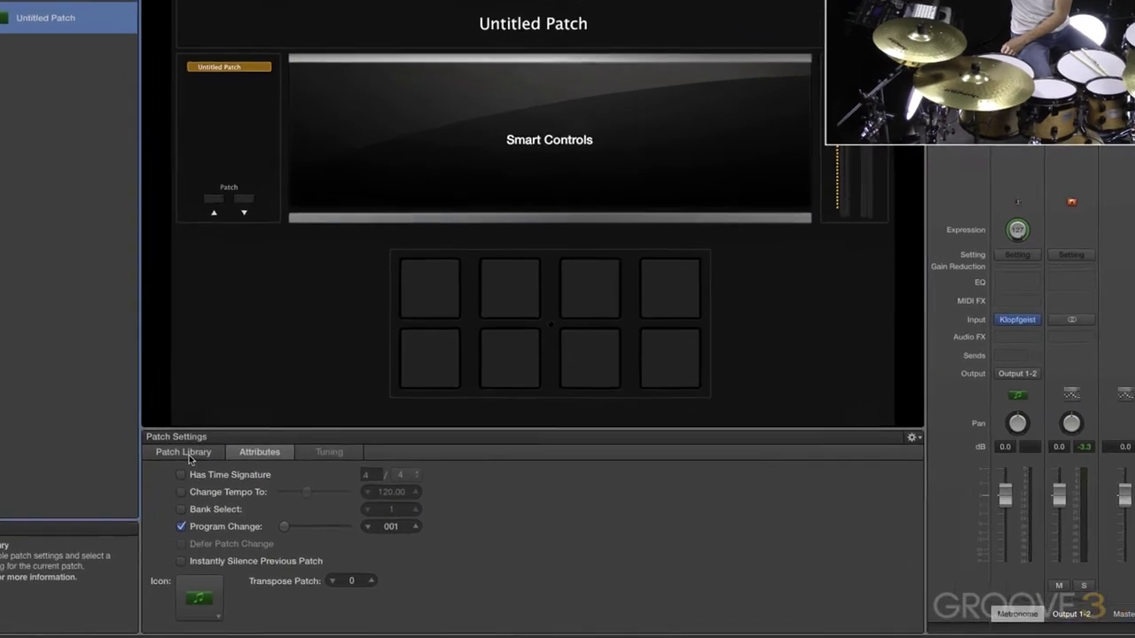
{"action": "left_click", "coordinate": [207, 480]}
{"action": "left_click", "coordinate": [113, 413]}
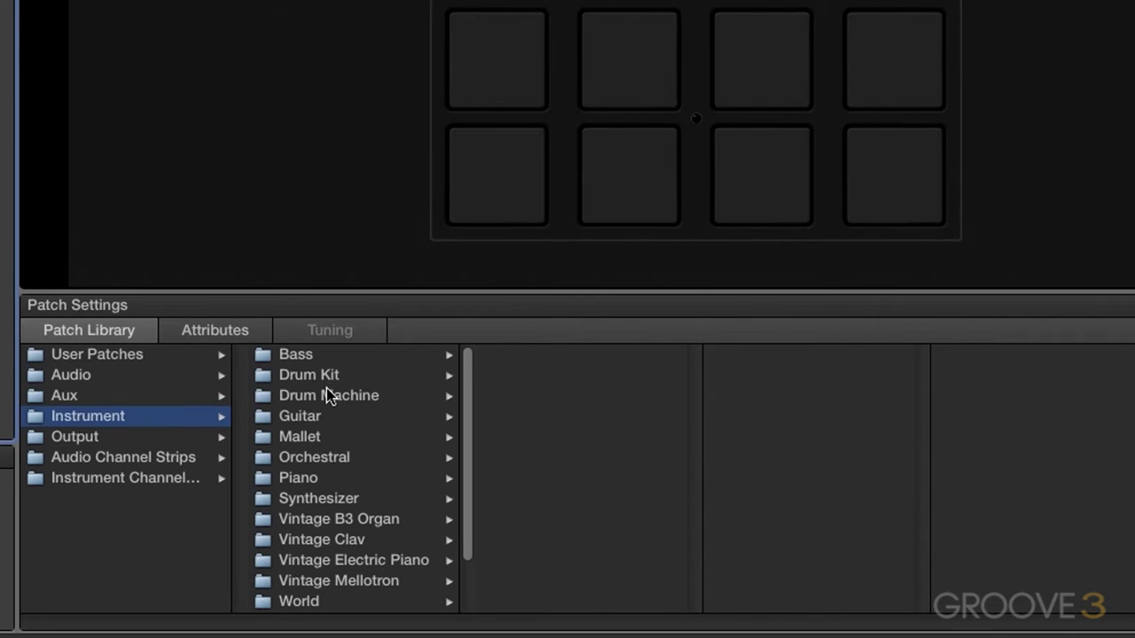
{"action": "left_click", "coordinate": [326, 376]}
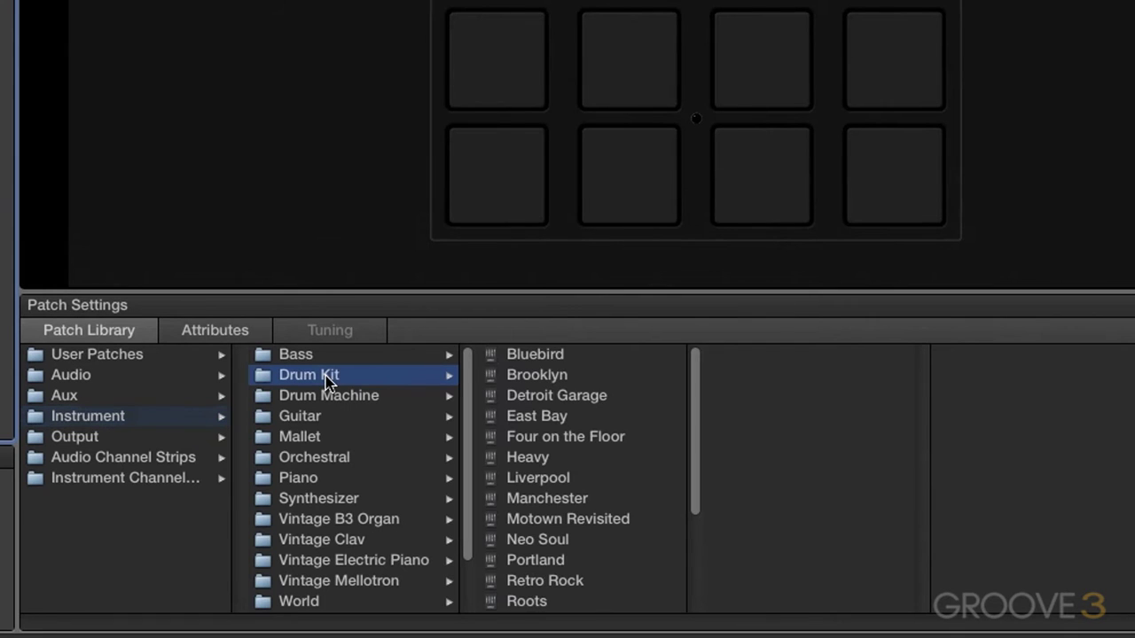
{"action": "scroll", "coordinate": [553, 385], "scroll_direction": "down", "scroll_amount": 3}
{"action": "scroll", "coordinate": [557, 388], "scroll_direction": "up", "scroll_amount": 3}
{"action": "left_click", "coordinate": [534, 354]}
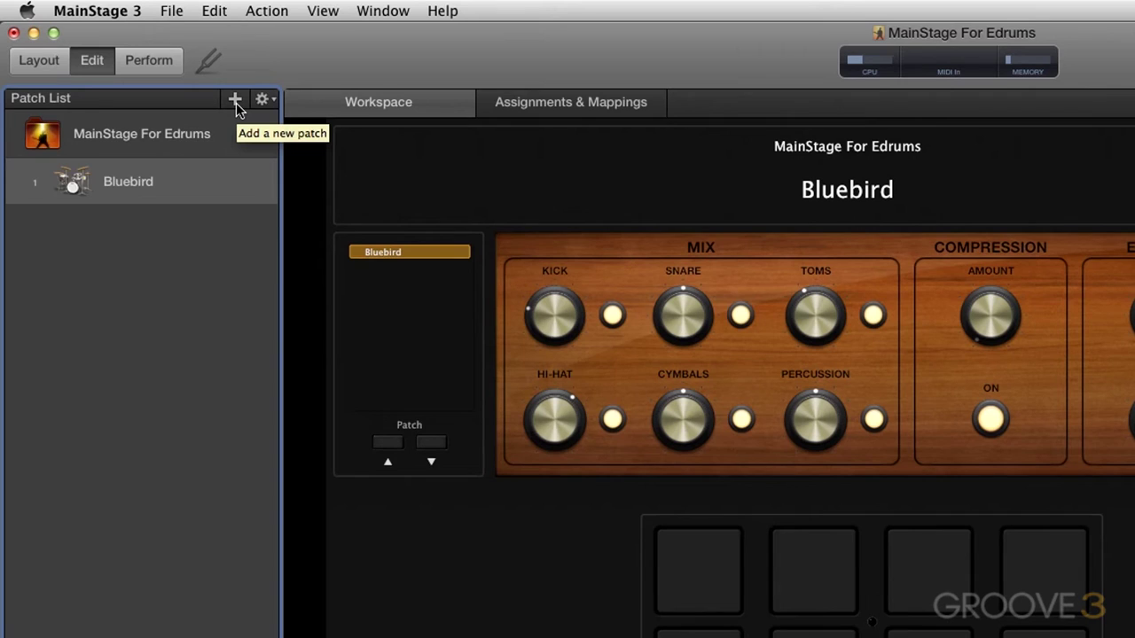
Step: Add four more empty patches to the concert below Bluebird
{"action": "left_click", "coordinate": [236, 103]}
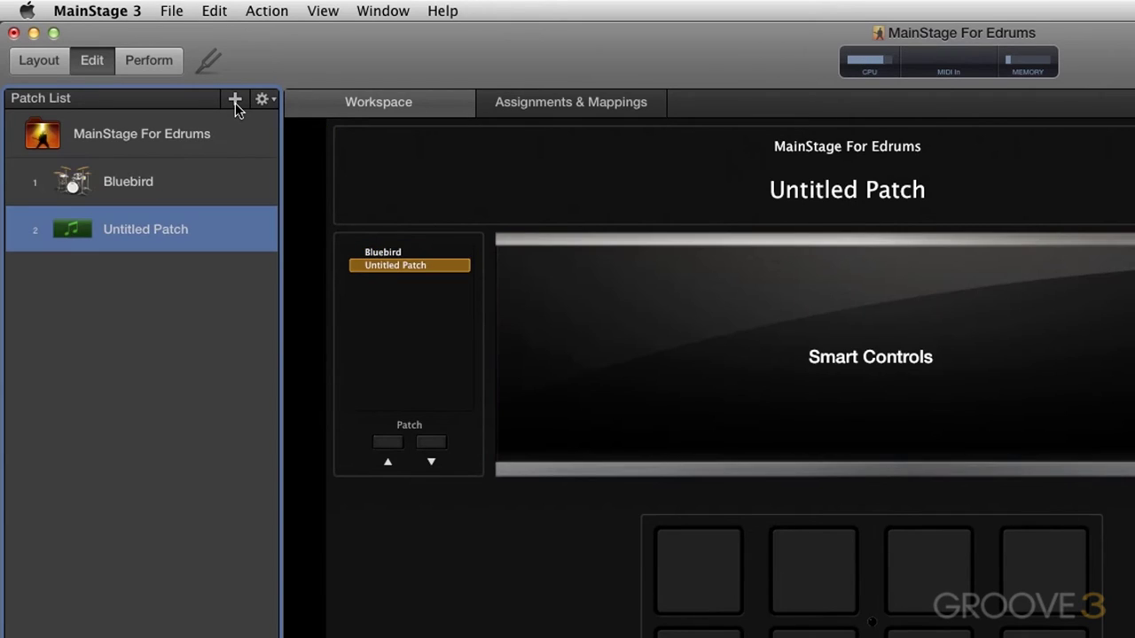
{"action": "left_click", "coordinate": [235, 102]}
{"action": "left_click", "coordinate": [235, 103]}
{"action": "left_click", "coordinate": [235, 103]}
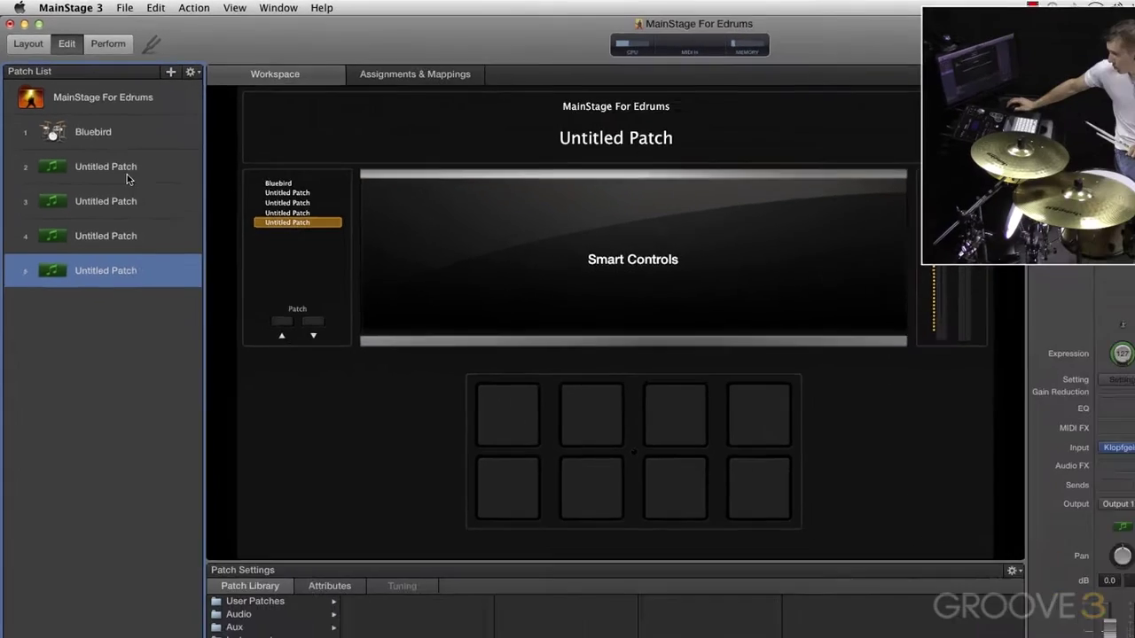
Step: Load the Brooklyn drum kit from the instrument patch library into the second patch
{"action": "left_click", "coordinate": [172, 229]}
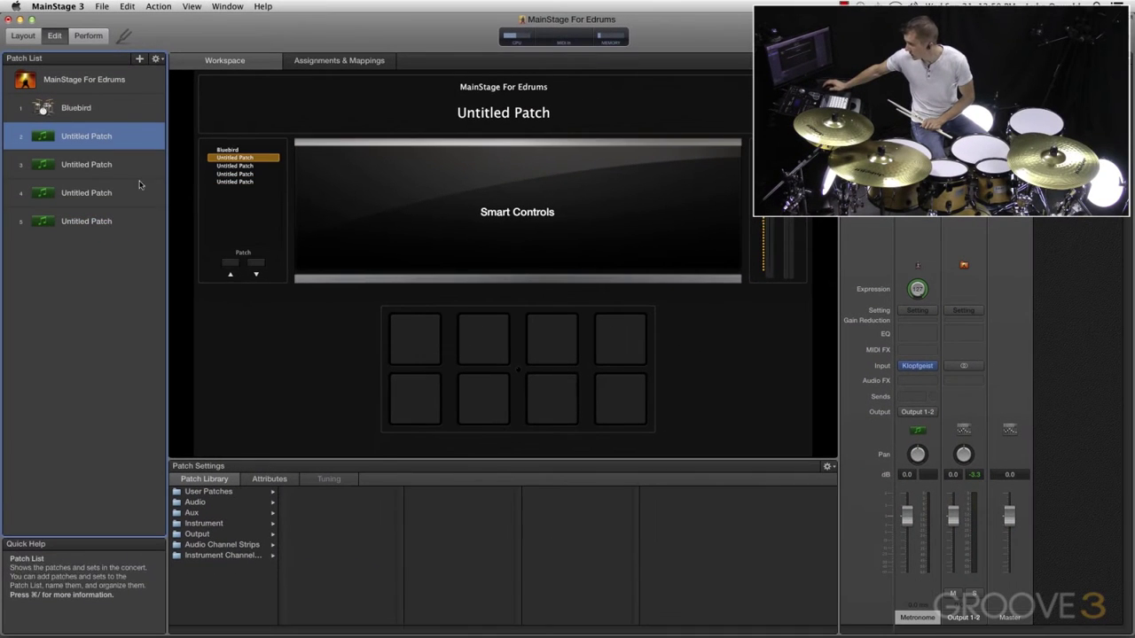
{"action": "left_click", "coordinate": [219, 524]}
{"action": "left_click", "coordinate": [317, 501]}
{"action": "left_click", "coordinate": [435, 501]}
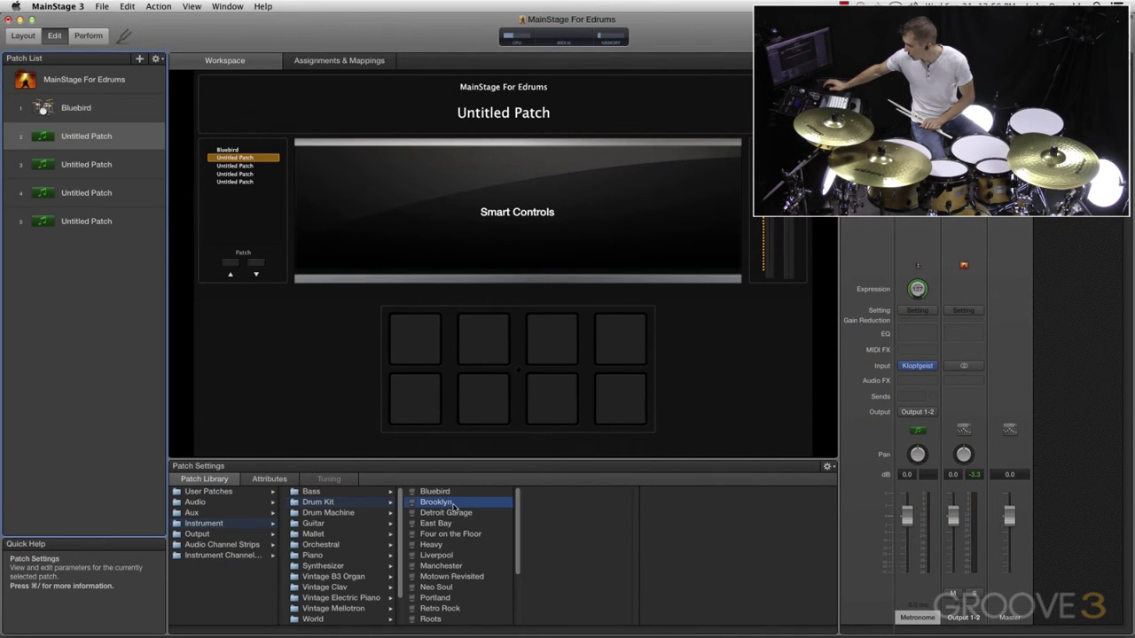
Step: Go through the Bluebird, Brooklyn, Retro Rock, SoCal and Sunset patches to examine their controls, ending on Bluebird
{"action": "left_click", "coordinate": [92, 108]}
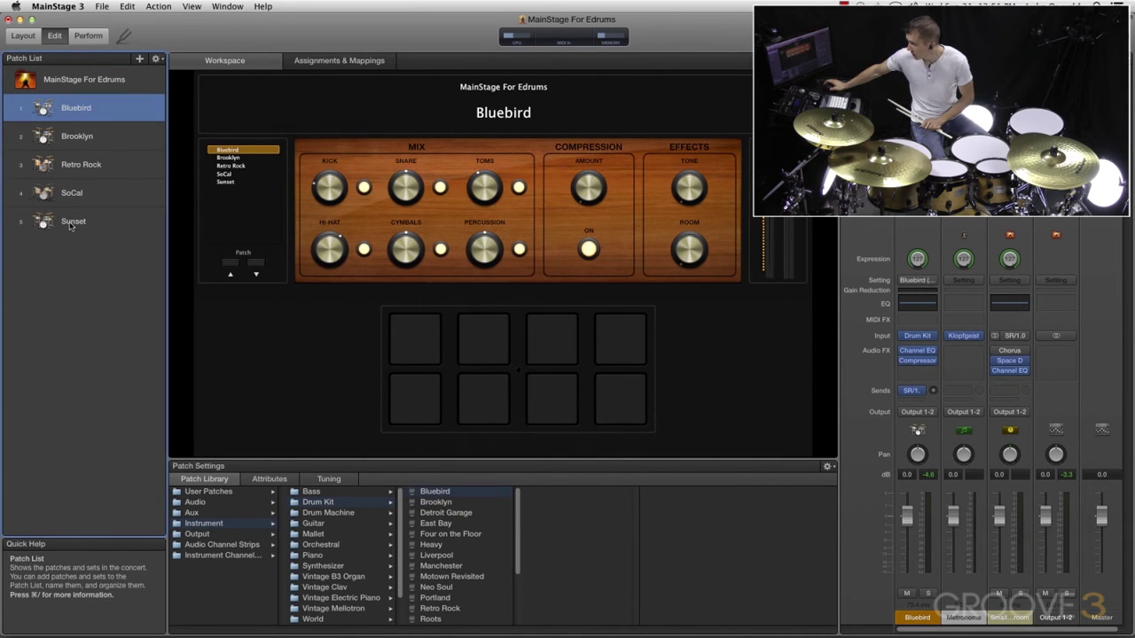
{"action": "left_click", "coordinate": [98, 139]}
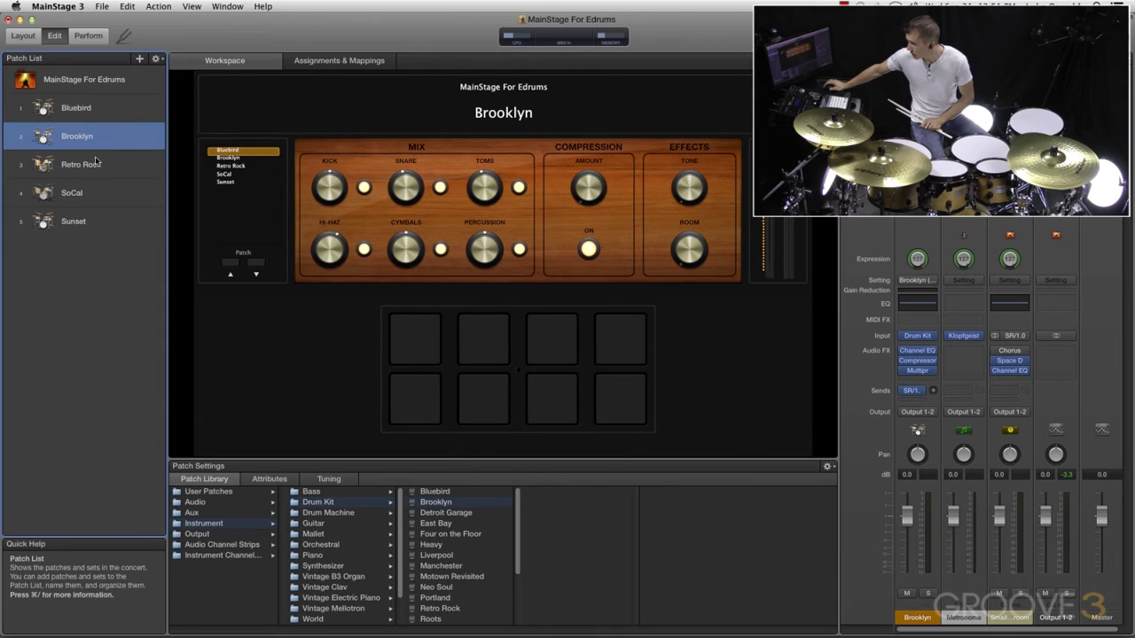
{"action": "left_click", "coordinate": [99, 169]}
{"action": "left_click", "coordinate": [97, 194]}
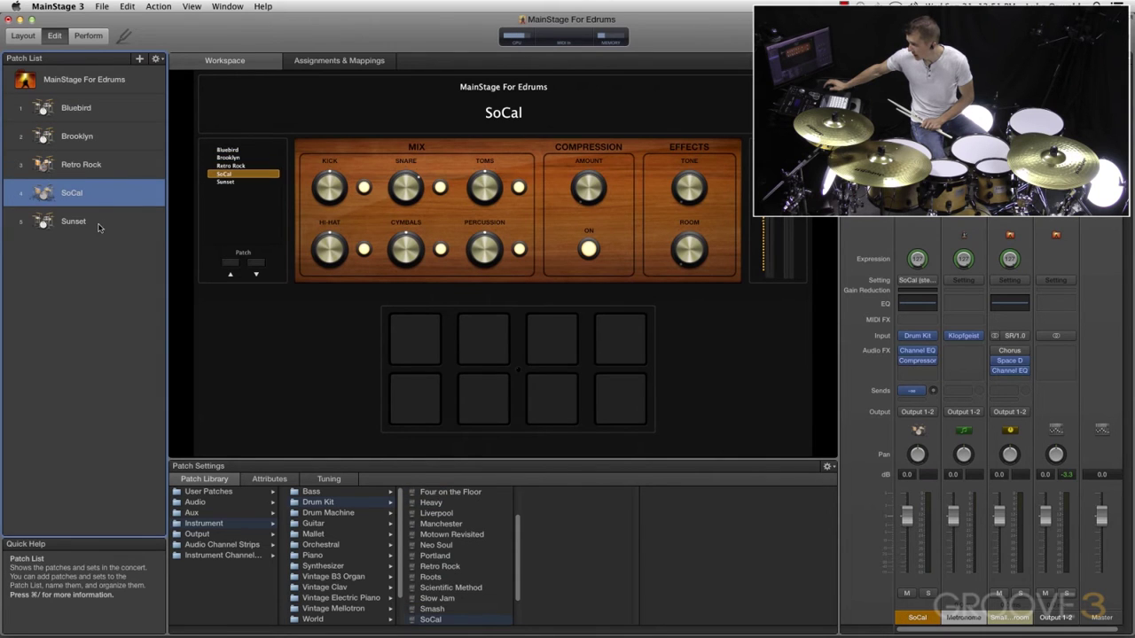
{"action": "left_click", "coordinate": [100, 228]}
{"action": "left_click", "coordinate": [102, 117]}
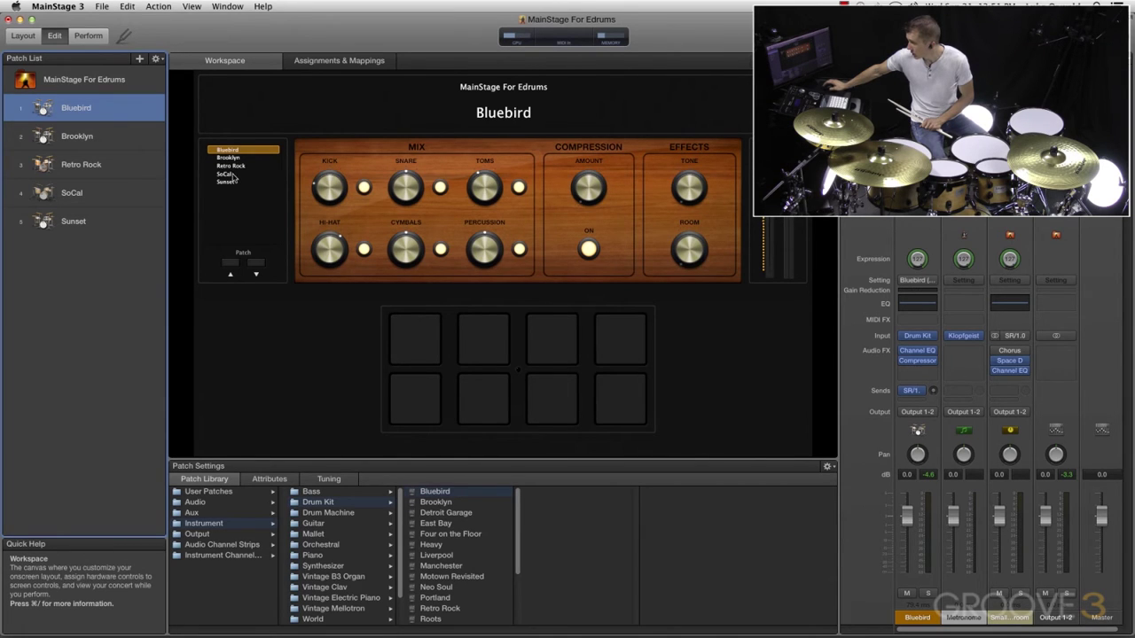
{"action": "left_click", "coordinate": [234, 166]}
{"action": "left_click", "coordinate": [115, 136]}
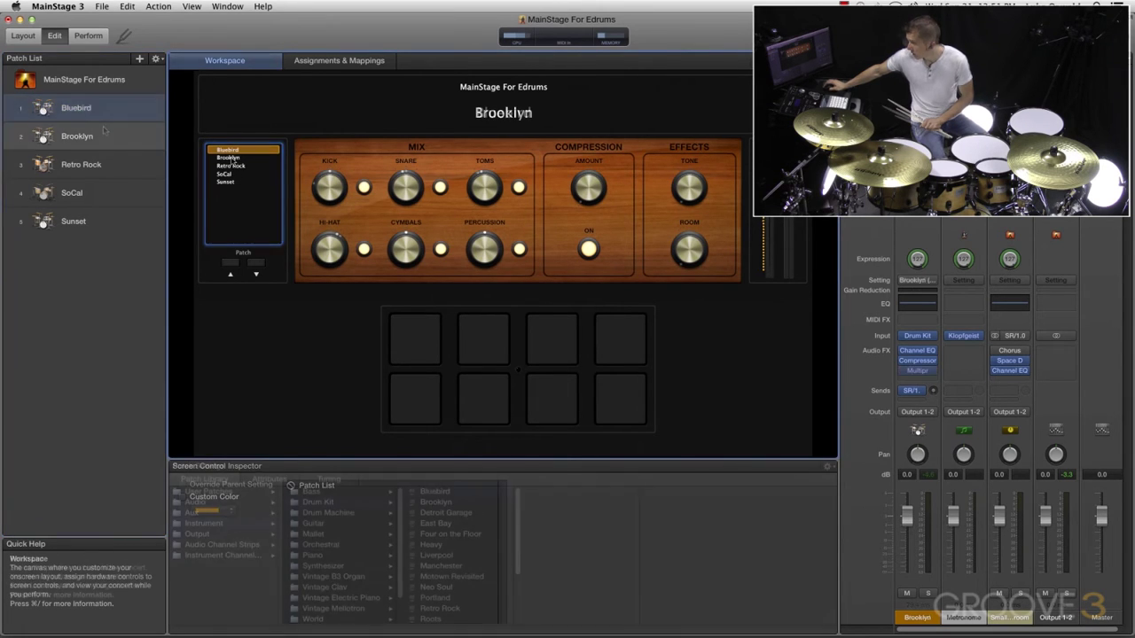
{"action": "left_click", "coordinate": [109, 113]}
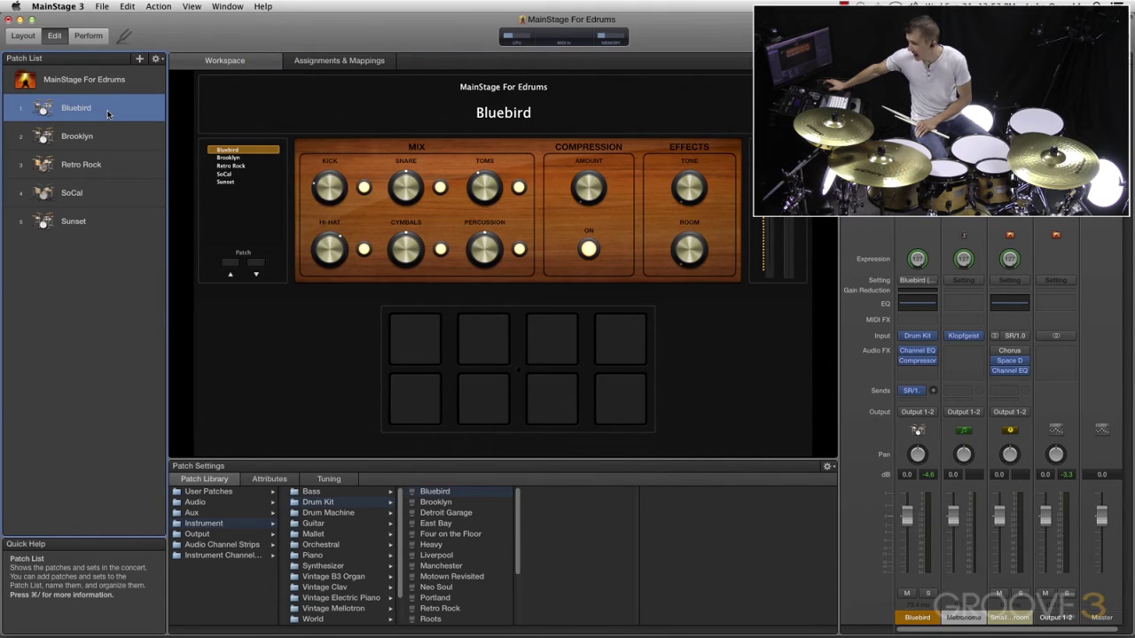
{"action": "left_click", "coordinate": [100, 134]}
{"action": "left_click", "coordinate": [99, 117]}
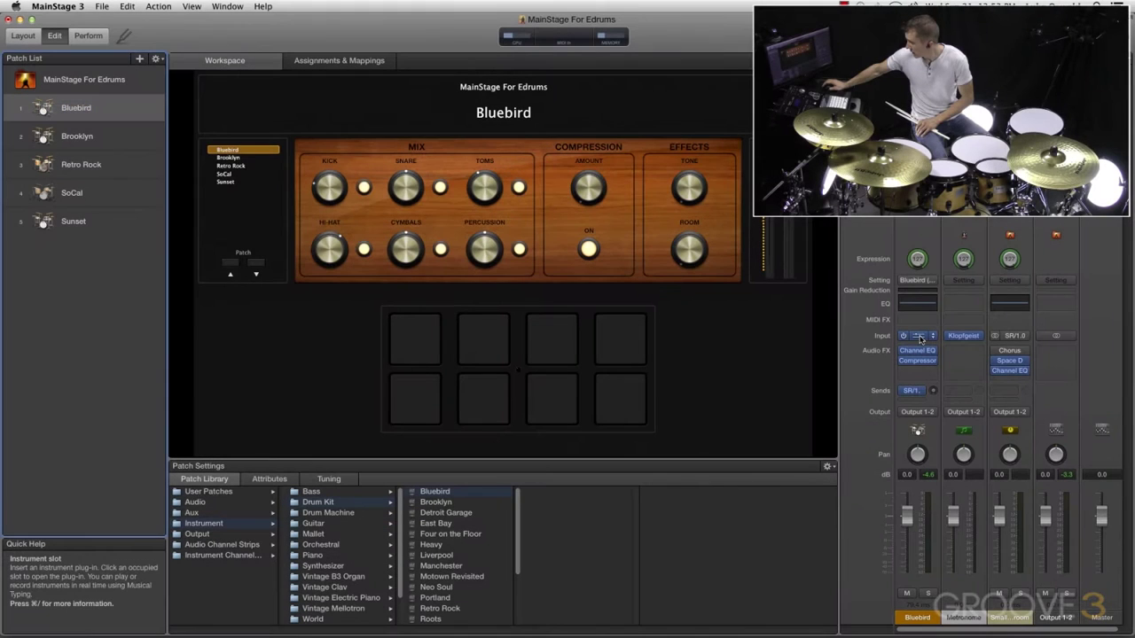
Step: Set the input mapping of Bluebird's Drum Kit Designer instrument to V-Drum and close the plug-in window
{"action": "left_click", "coordinate": [919, 337]}
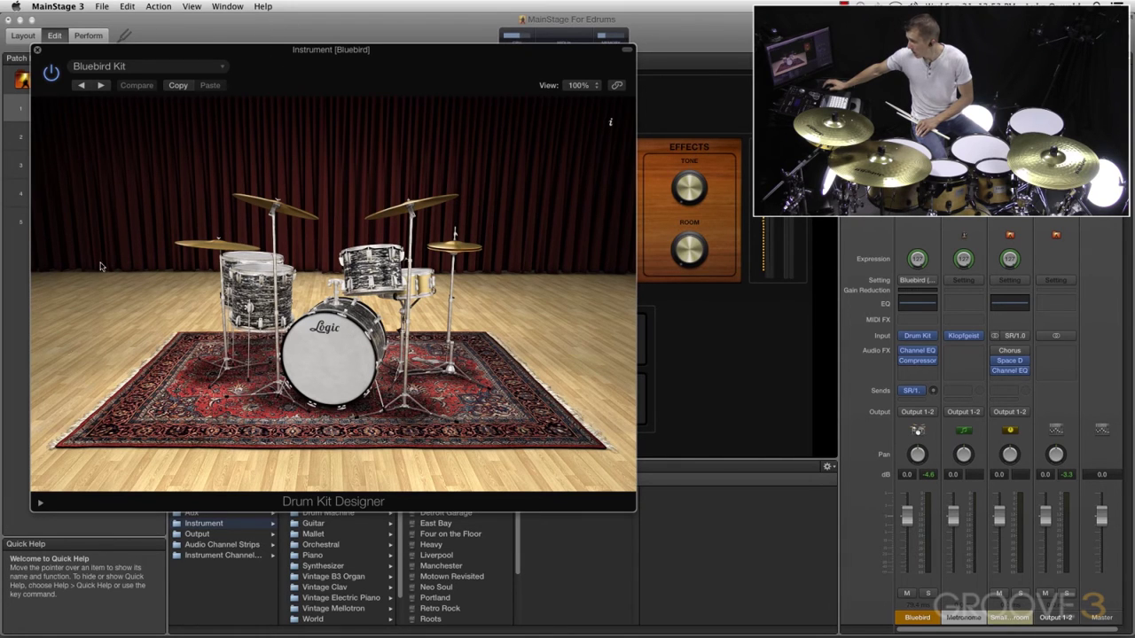
{"action": "left_click", "coordinate": [40, 503]}
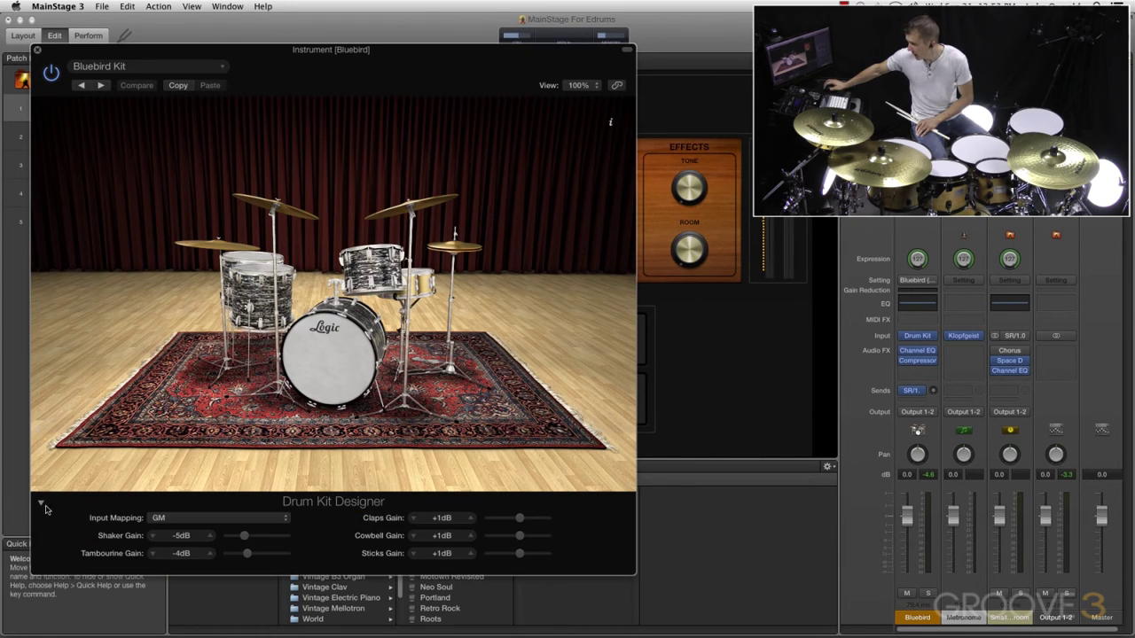
{"action": "left_click", "coordinate": [174, 520]}
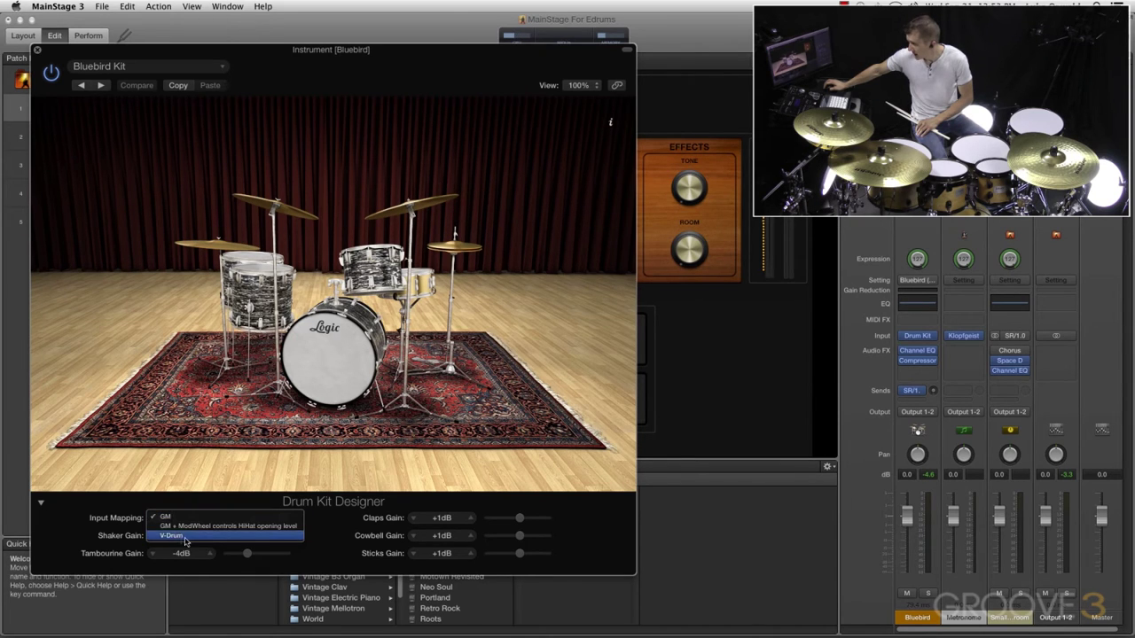
{"action": "left_click", "coordinate": [81, 473]}
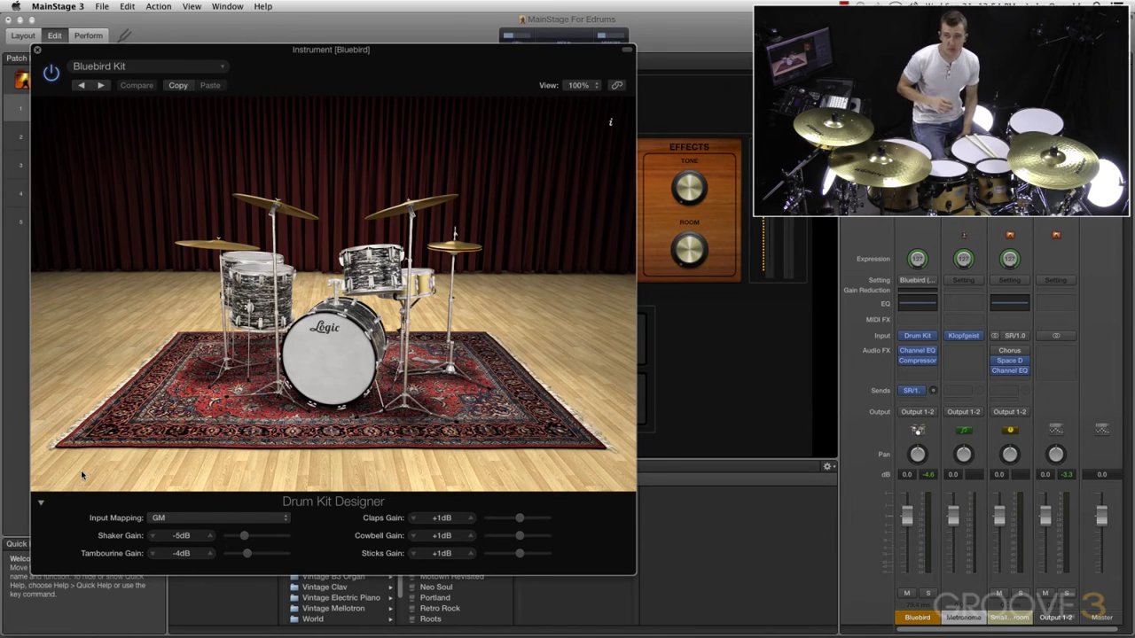
{"action": "left_click", "coordinate": [190, 520]}
{"action": "left_click", "coordinate": [185, 537]}
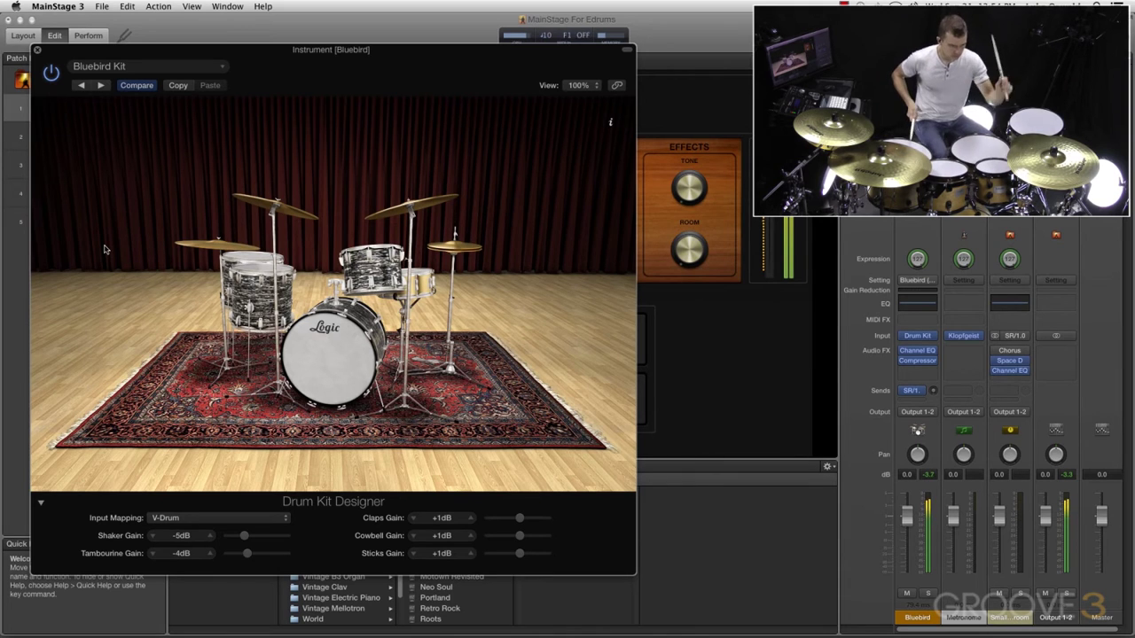
{"action": "key", "text": "super+w"}
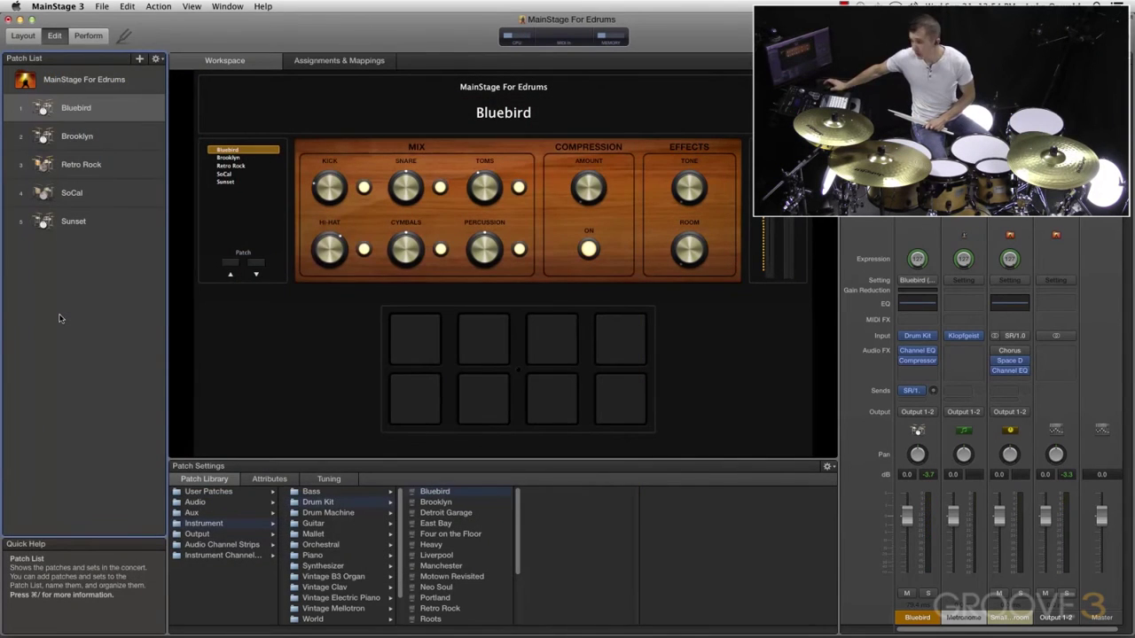
Step: Set the Brooklyn patch's Drum Kit Designer input mapping to V-Drum and close the plug-in window
{"action": "left_click", "coordinate": [98, 144]}
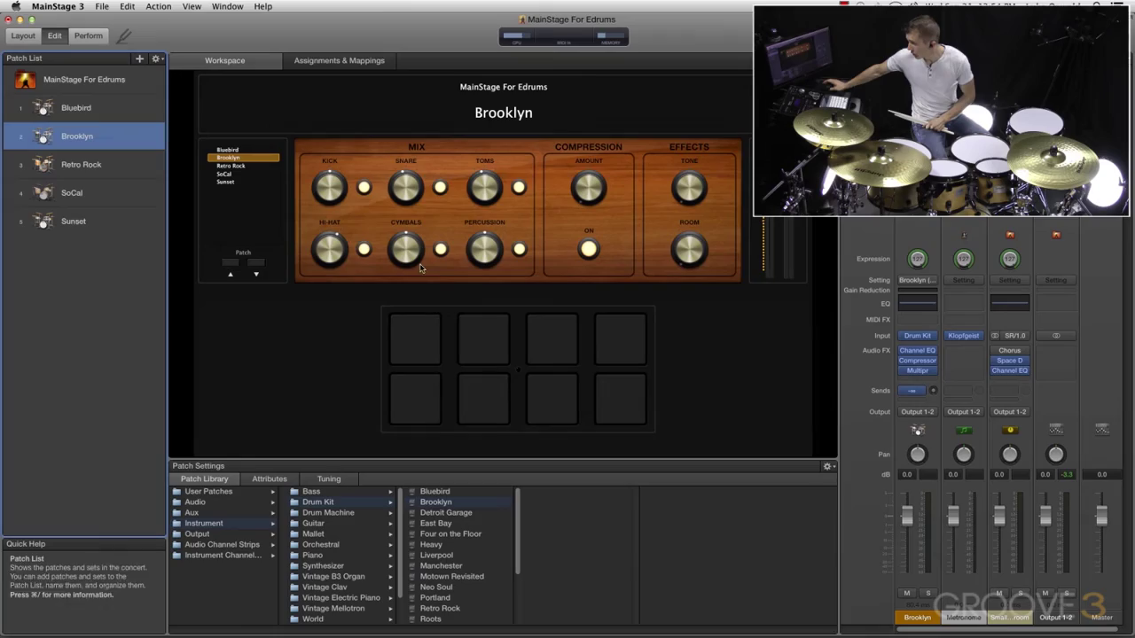
{"action": "left_click", "coordinate": [918, 337]}
{"action": "left_click", "coordinate": [177, 517]}
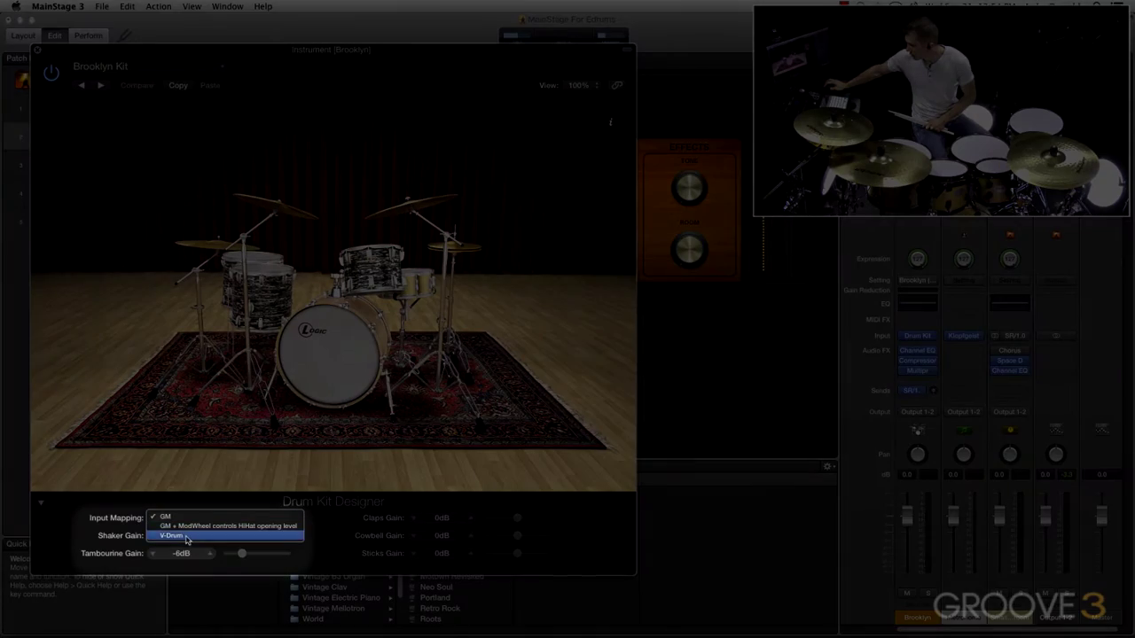
{"action": "left_click", "coordinate": [186, 536]}
{"action": "left_click", "coordinate": [37, 50]}
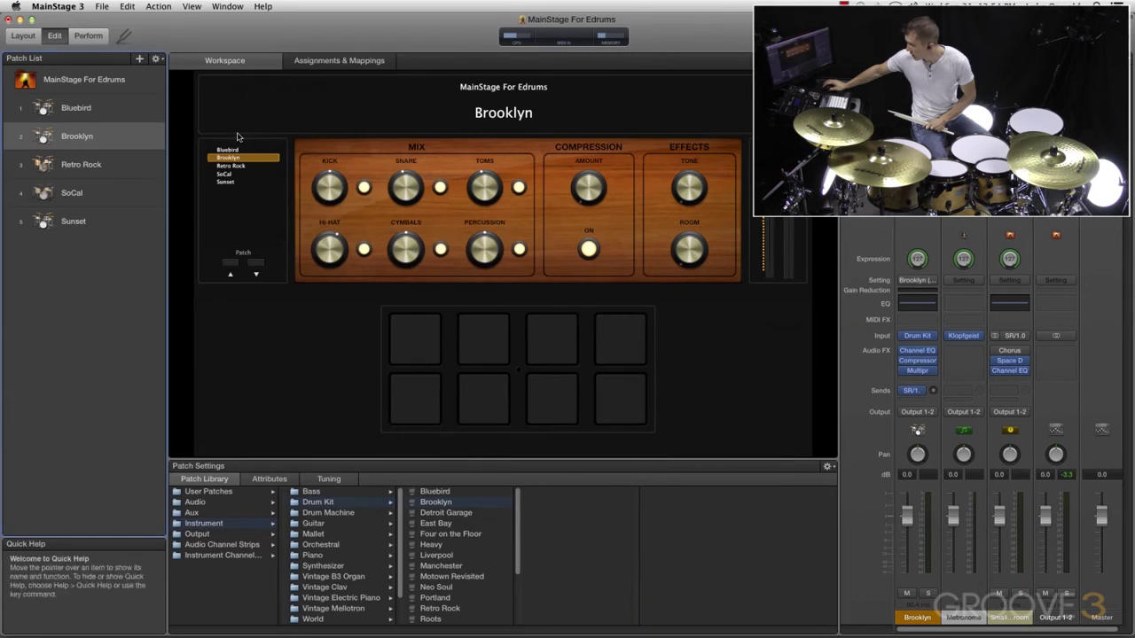
Step: Open Brooklyn's drum kit plug-in window from the kick knob's mapping and close it again
{"action": "right_click", "coordinate": [331, 192]}
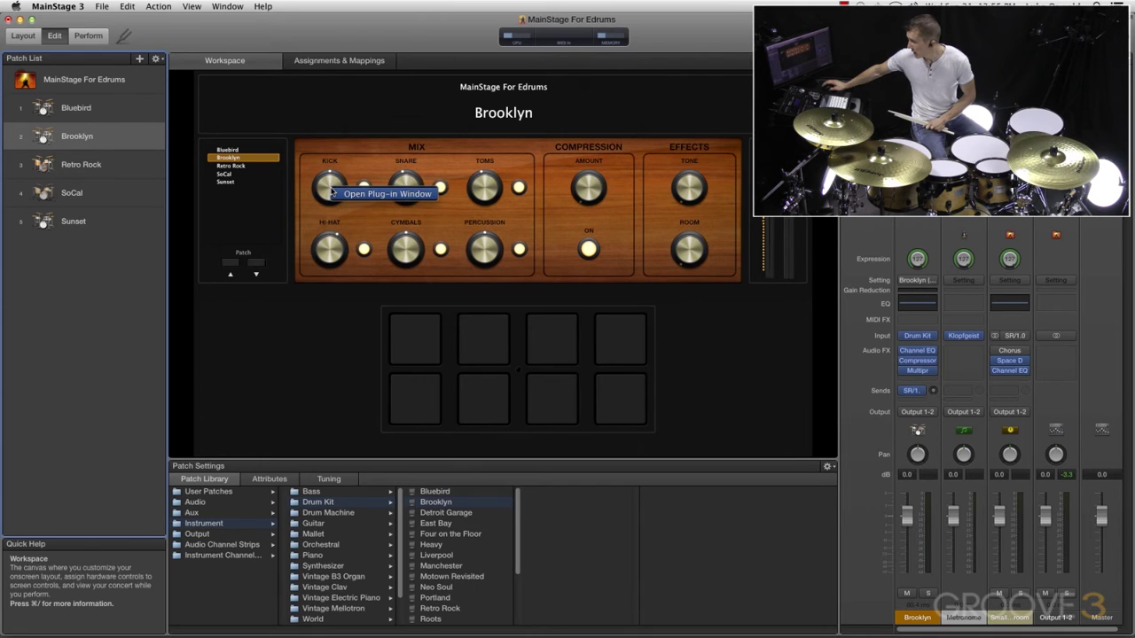
{"action": "left_click", "coordinate": [369, 194]}
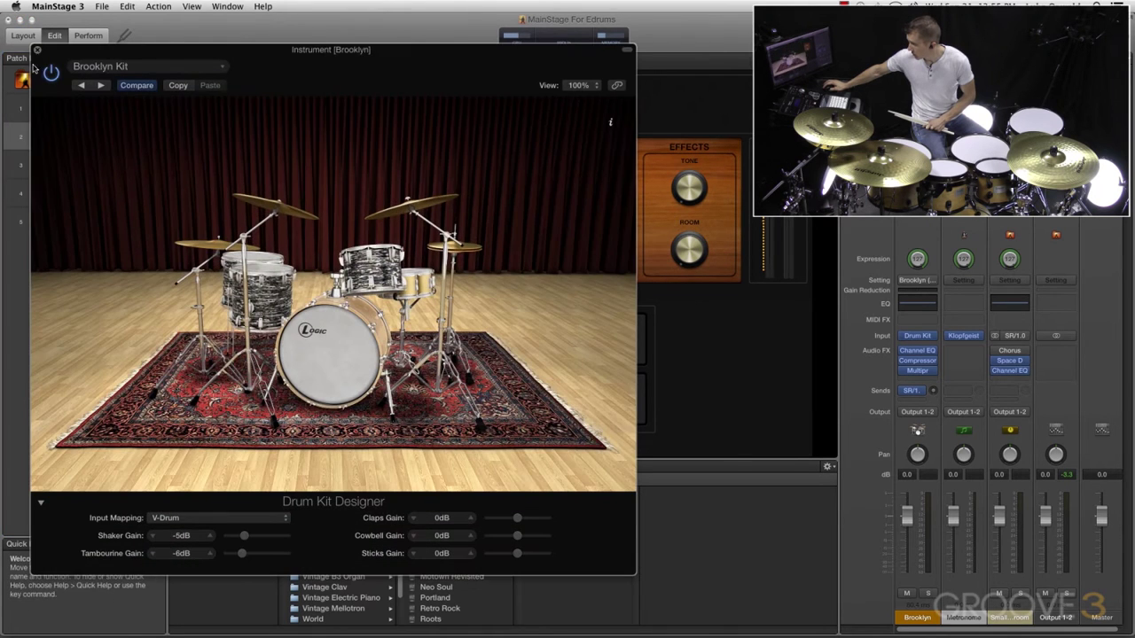
{"action": "left_click", "coordinate": [37, 51]}
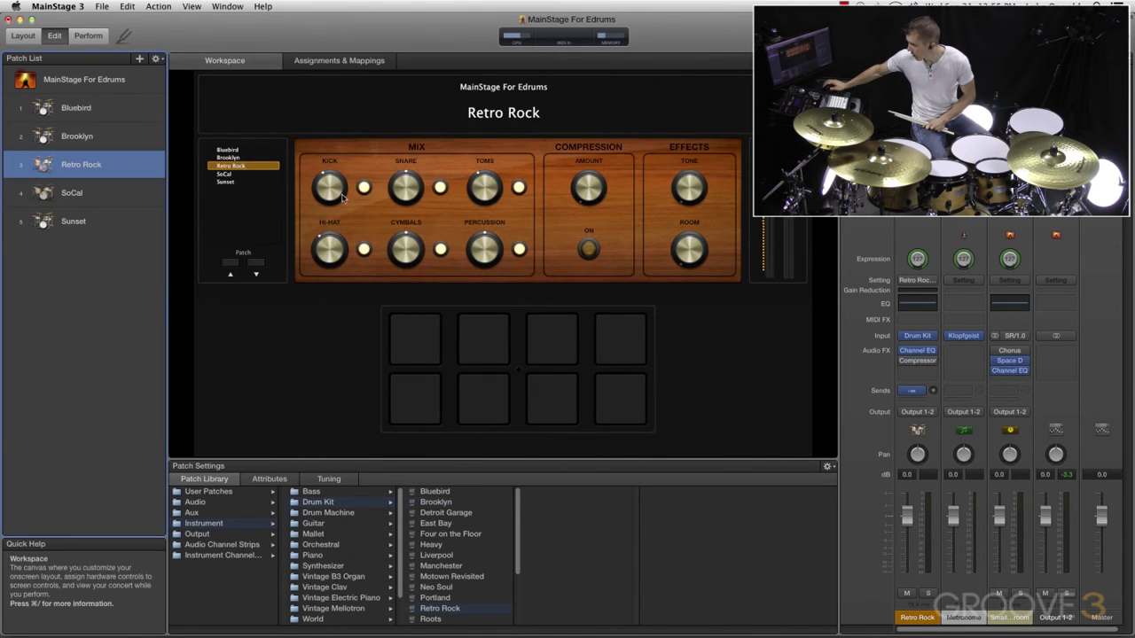
Step: Set the Retro Rock patch's Drum Kit Designer input mapping to V-Drum and close the plug-in window
{"action": "key", "text": "v"}
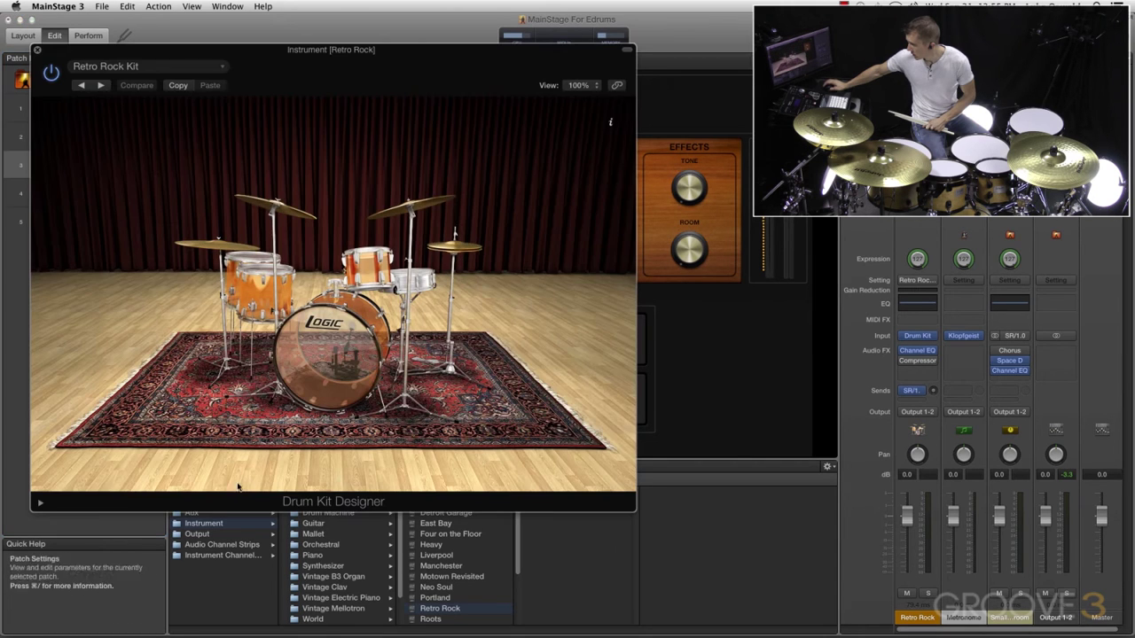
{"action": "left_click", "coordinate": [40, 502]}
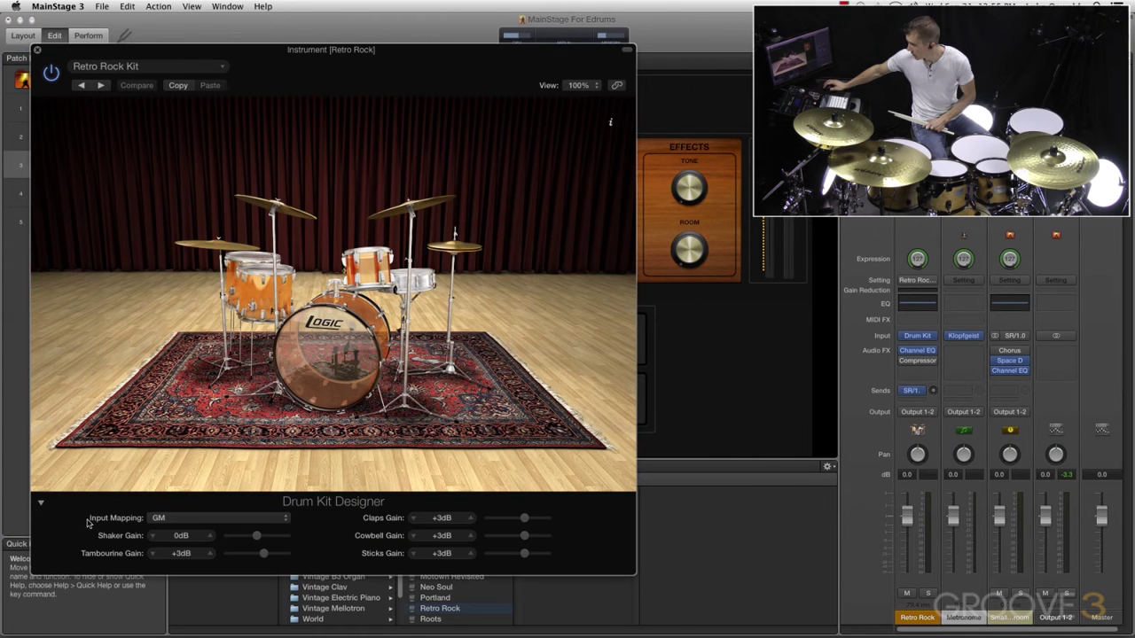
{"action": "left_click", "coordinate": [190, 522]}
{"action": "left_click", "coordinate": [189, 537]}
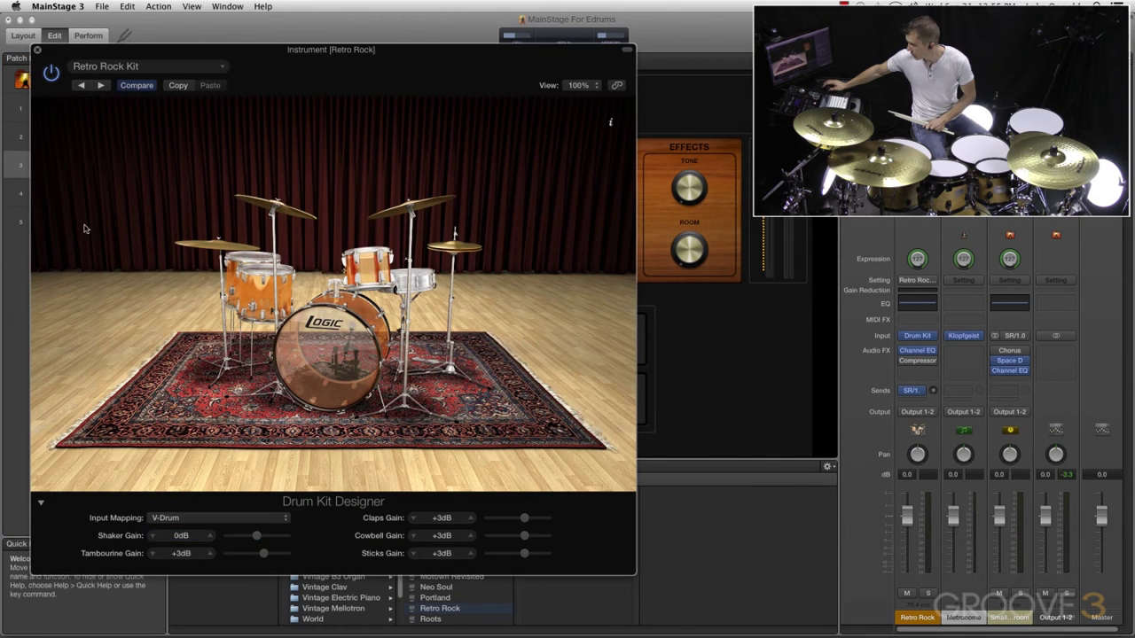
{"action": "left_click", "coordinate": [36, 50]}
Step: Select the SoCal patch and set its Drum Kit Designer input mapping to V-Drum
{"action": "left_click", "coordinate": [89, 193]}
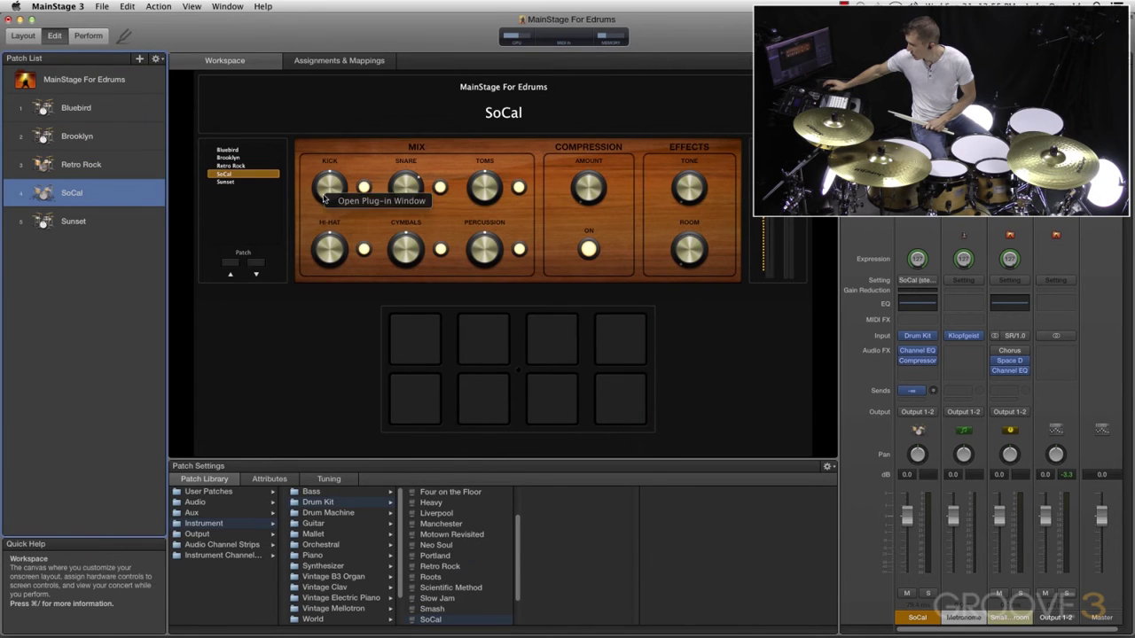
{"action": "key", "text": "v"}
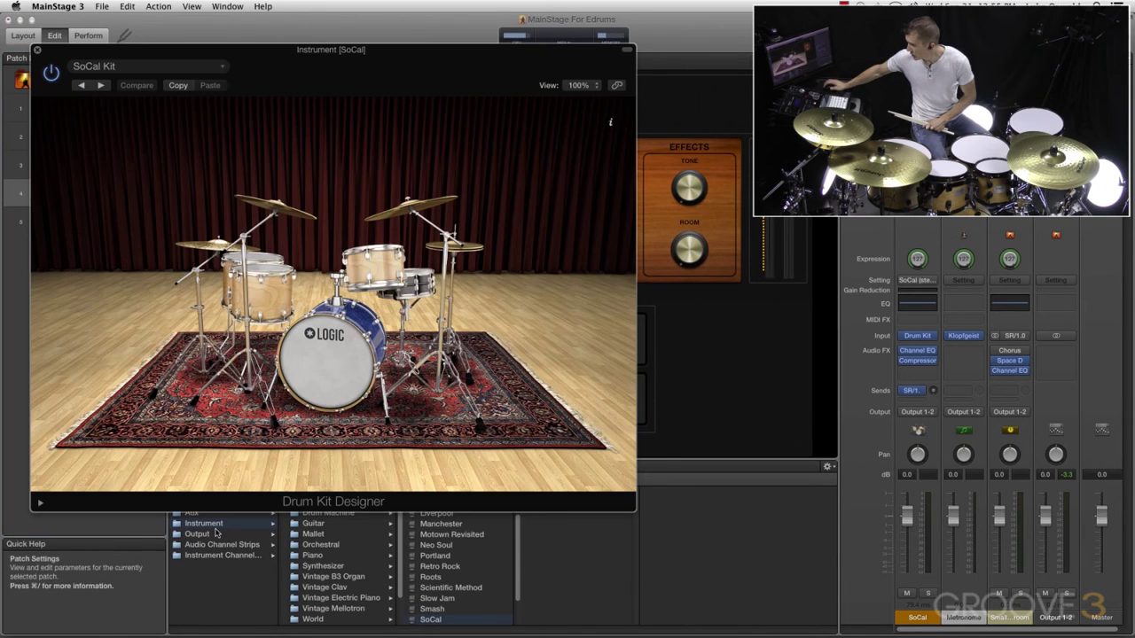
{"action": "left_click", "coordinate": [39, 502]}
{"action": "left_click", "coordinate": [196, 520]}
{"action": "left_click", "coordinate": [196, 537]}
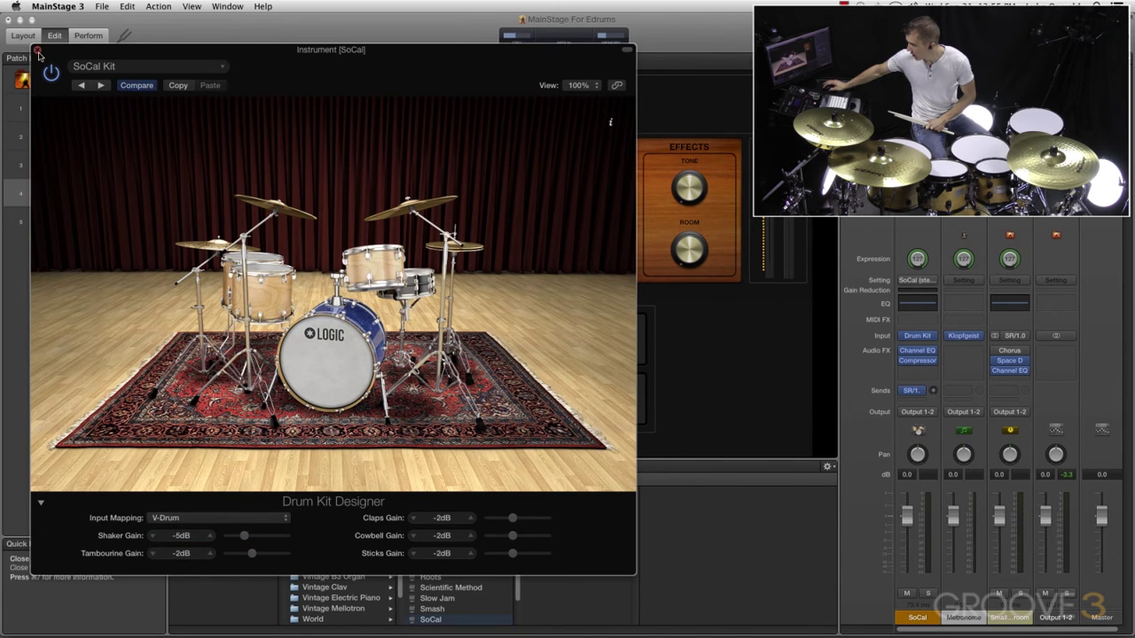
Step: Close SoCal's plug-in window, then set the Sunset patch's Drum Kit Designer input mapping to V-Drum and close its plug-in window
{"action": "left_click", "coordinate": [38, 51]}
{"action": "left_click", "coordinate": [62, 221]}
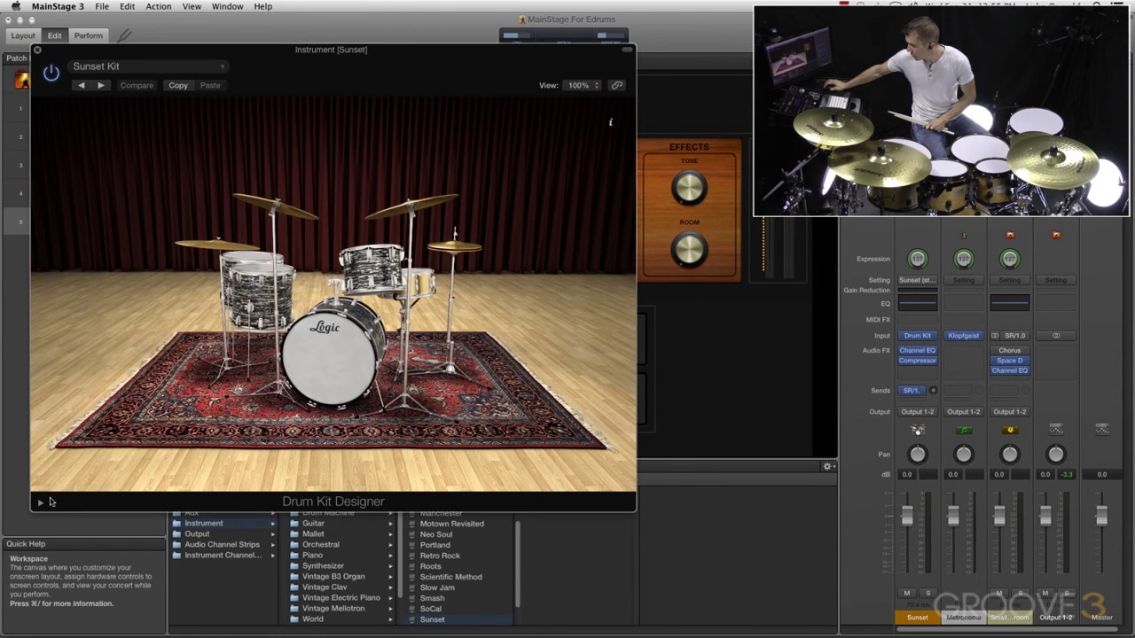
{"action": "left_click", "coordinate": [40, 503]}
{"action": "left_click", "coordinate": [155, 515]}
{"action": "left_click", "coordinate": [177, 536]}
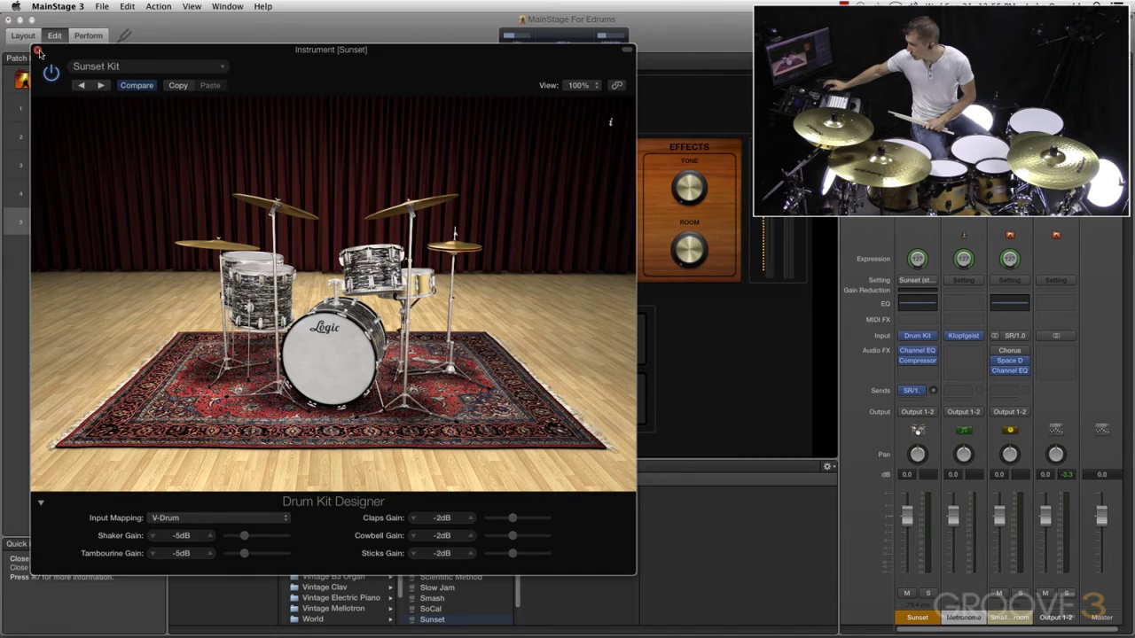
{"action": "left_click", "coordinate": [37, 50]}
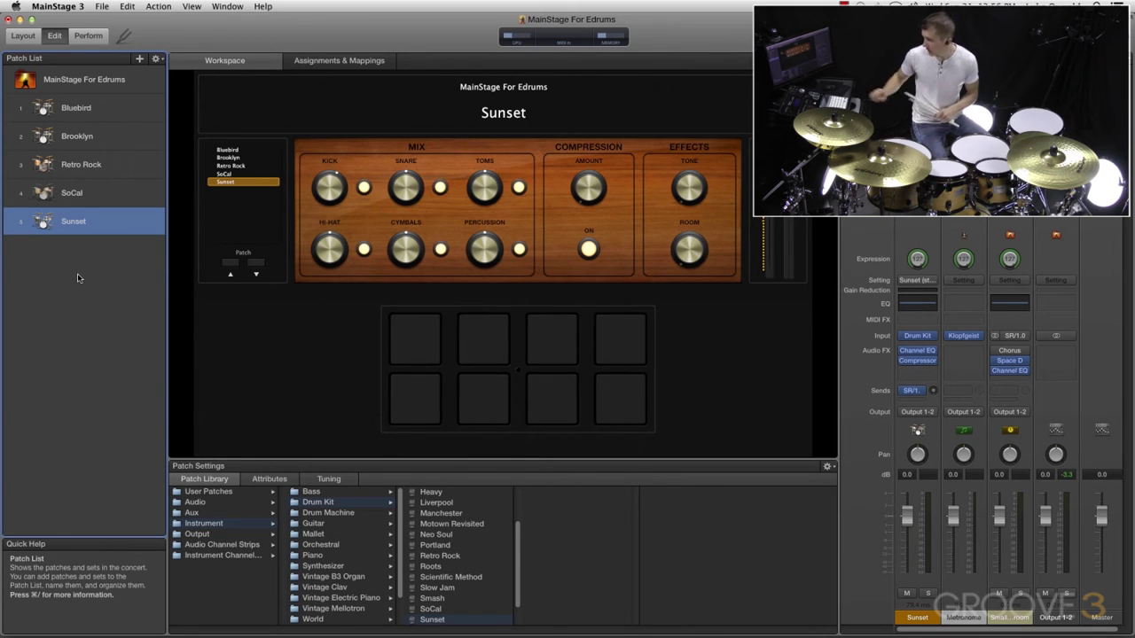
Step: Audition the kit patches in order by selecting Bluebird, Brooklyn, Retro Rock, SoCal and Sunset in the concert
{"action": "left_click", "coordinate": [80, 109]}
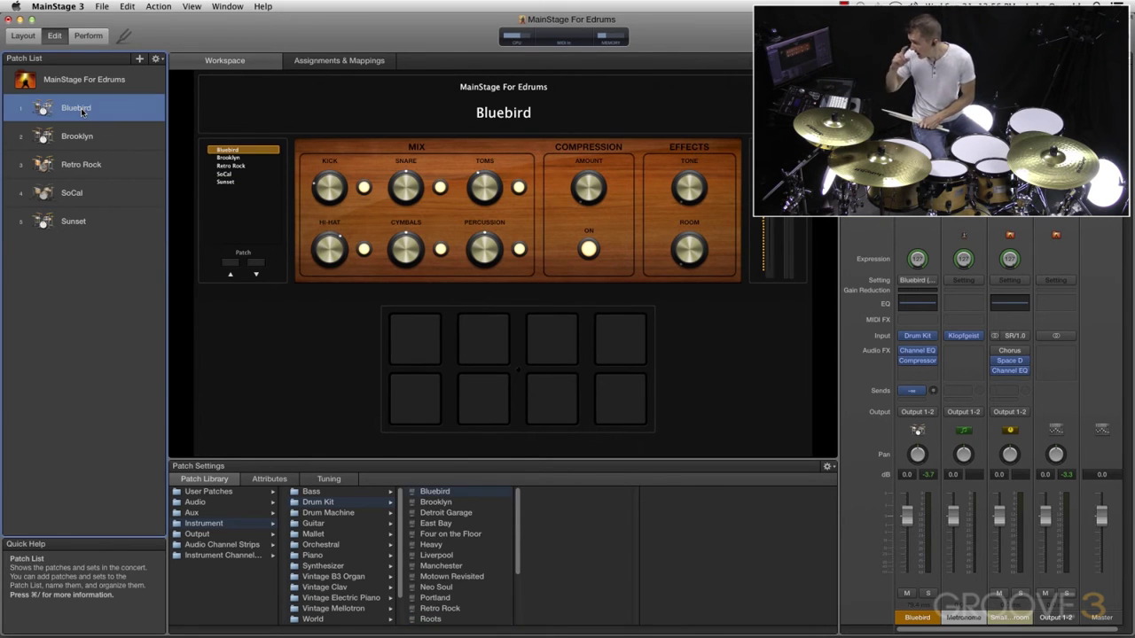
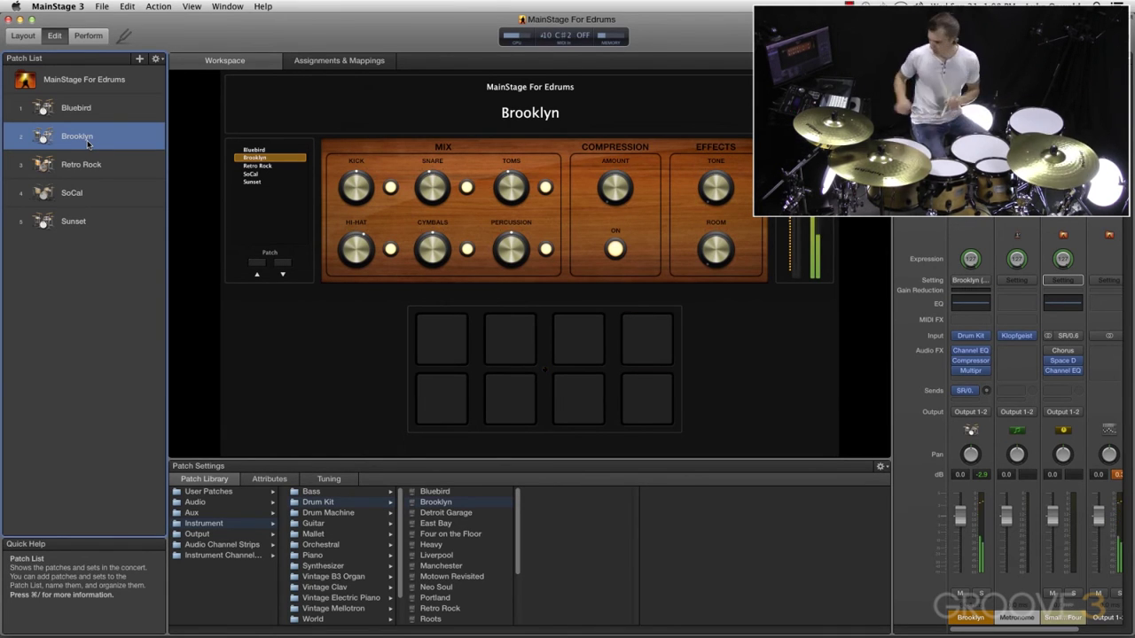
{"action": "left_click", "coordinate": [91, 167]}
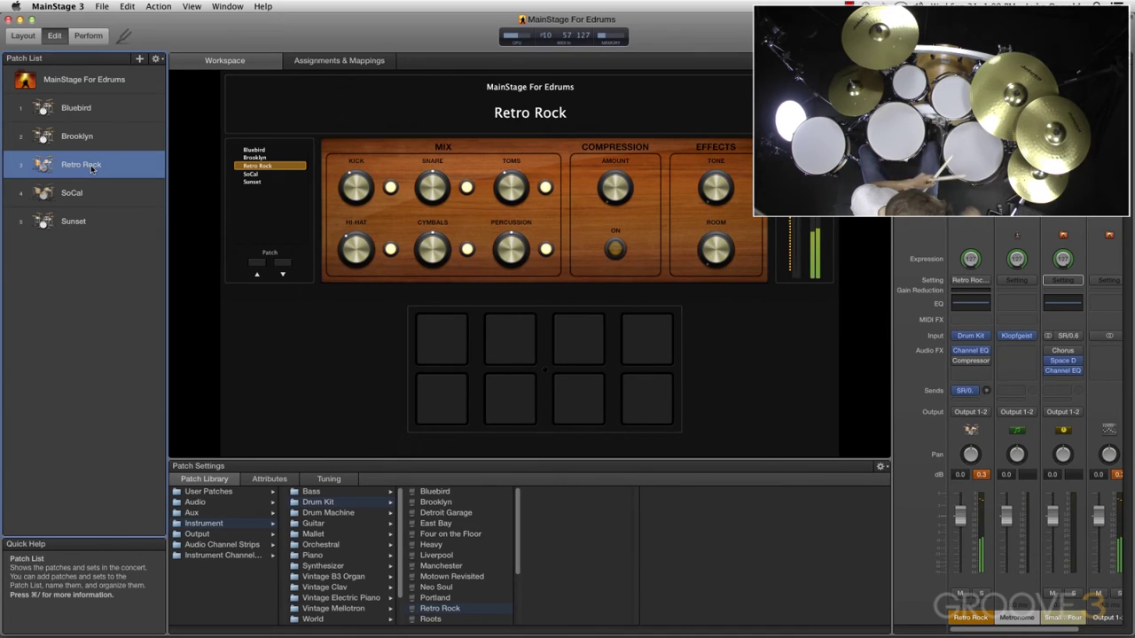
{"action": "left_click", "coordinate": [109, 202]}
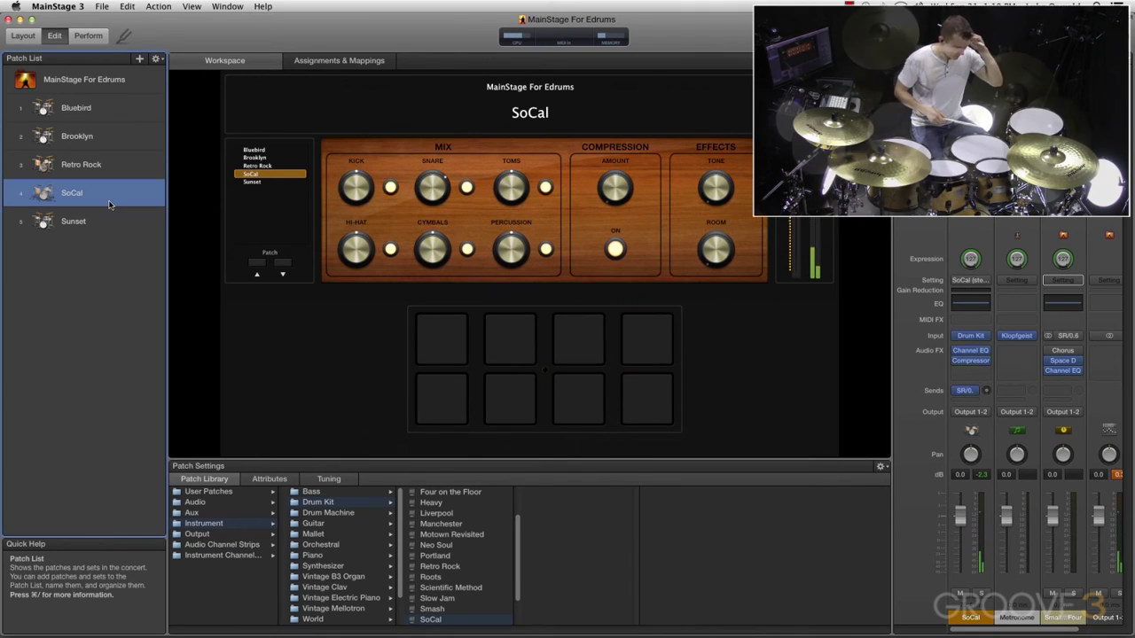
{"action": "left_click", "coordinate": [98, 220]}
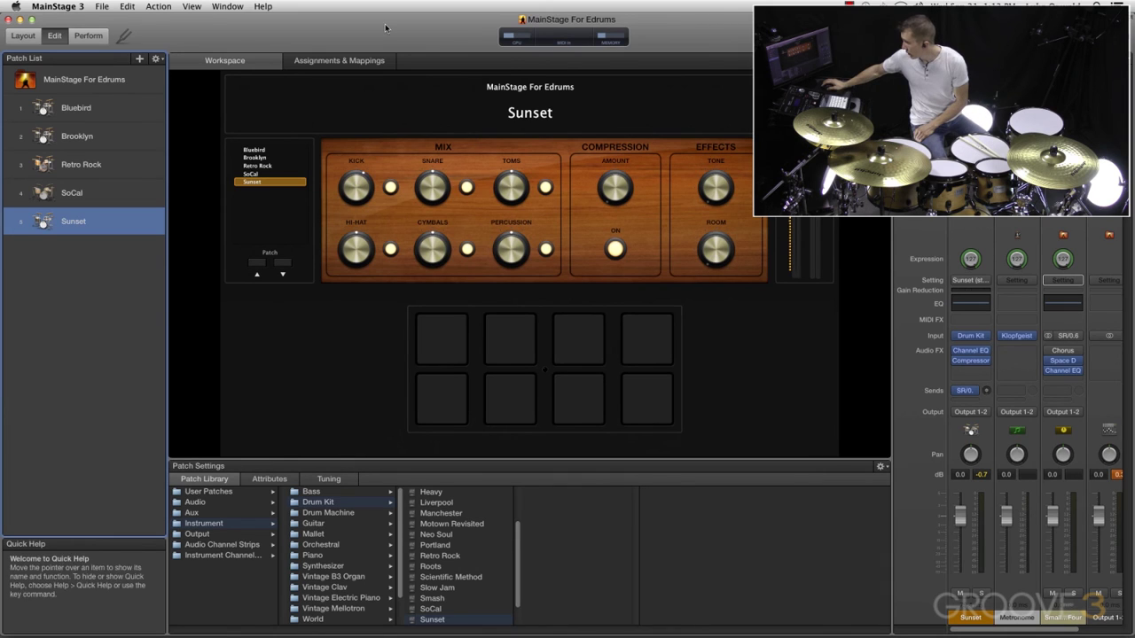
Step: Save the concert and reopen MainStage For Edrums from My Concerts
{"action": "left_click", "coordinate": [103, 7]}
{"action": "left_click", "coordinate": [112, 73]}
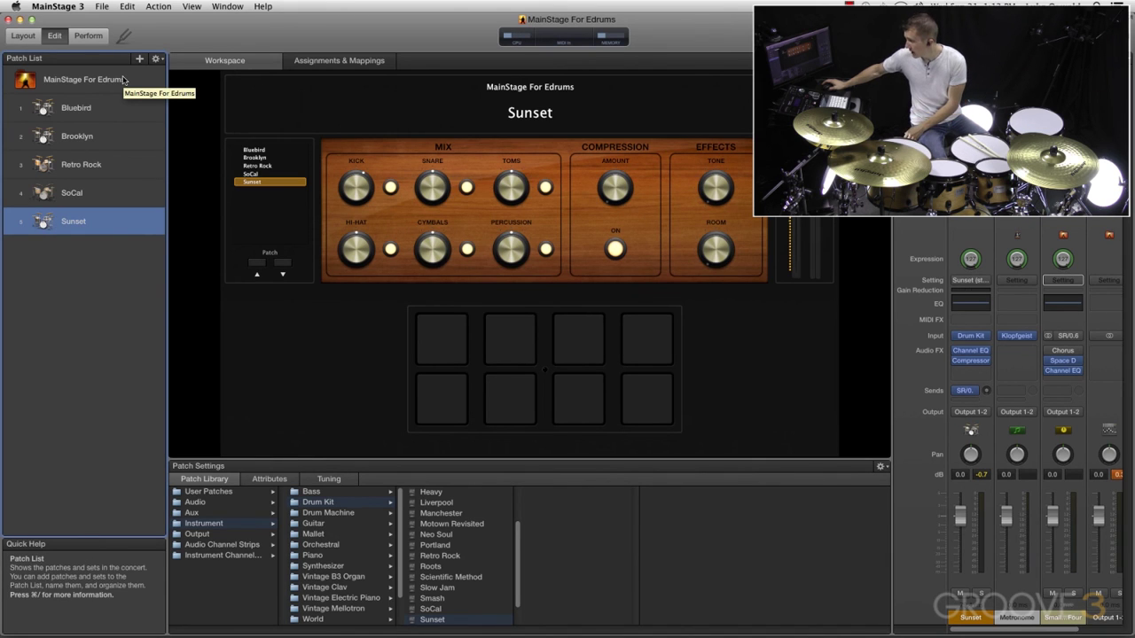
{"action": "left_click", "coordinate": [102, 6]}
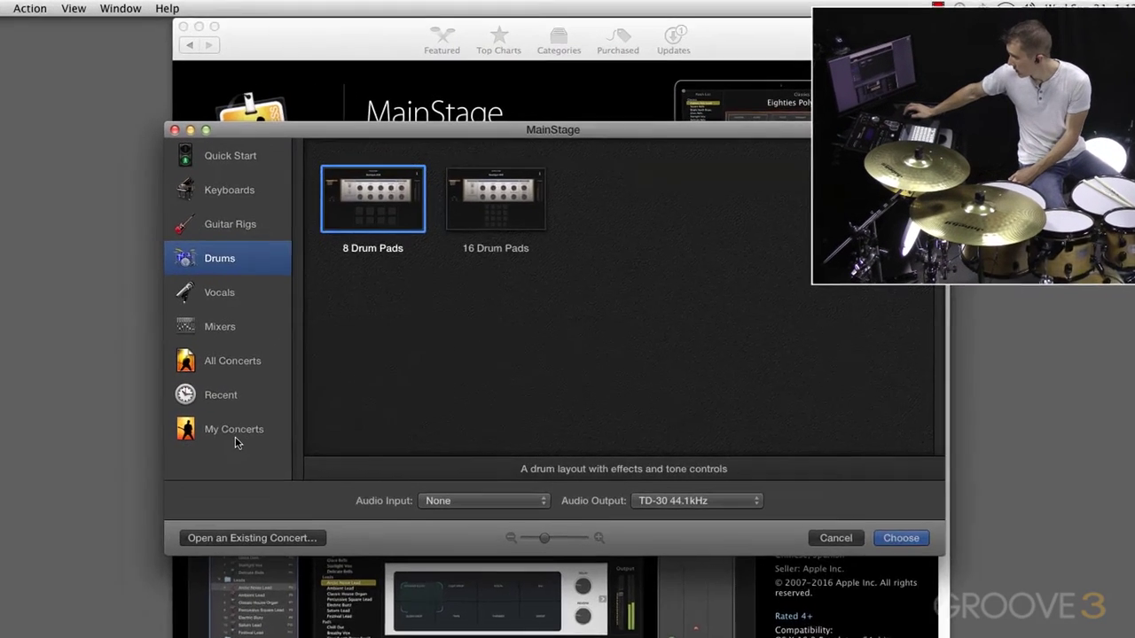
{"action": "left_click", "coordinate": [236, 439]}
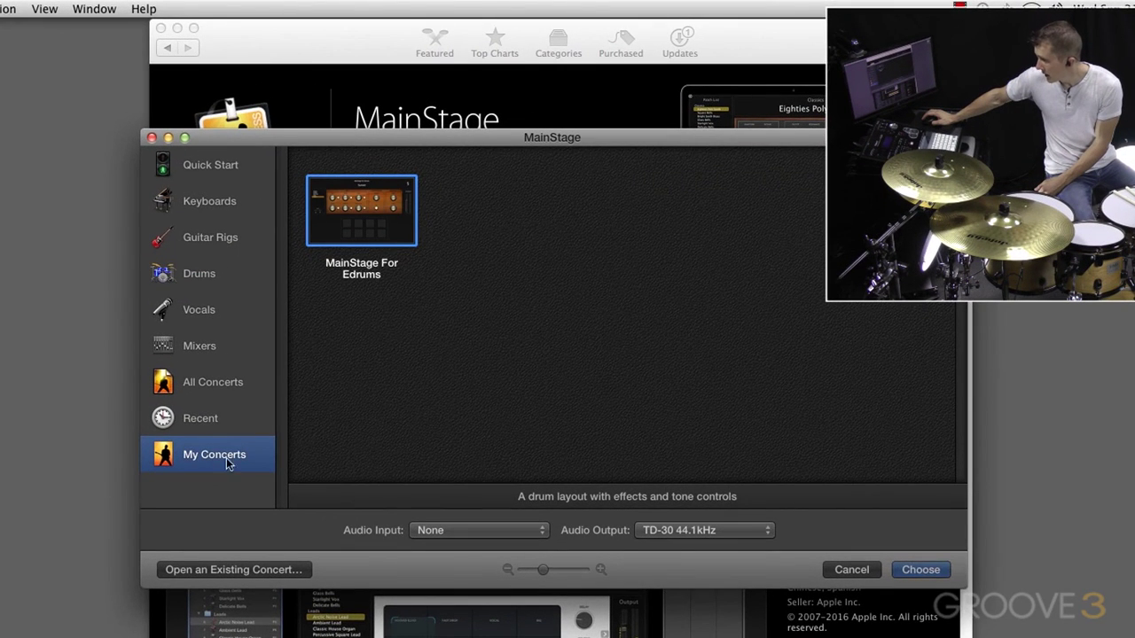
{"action": "double_click", "coordinate": [344, 223]}
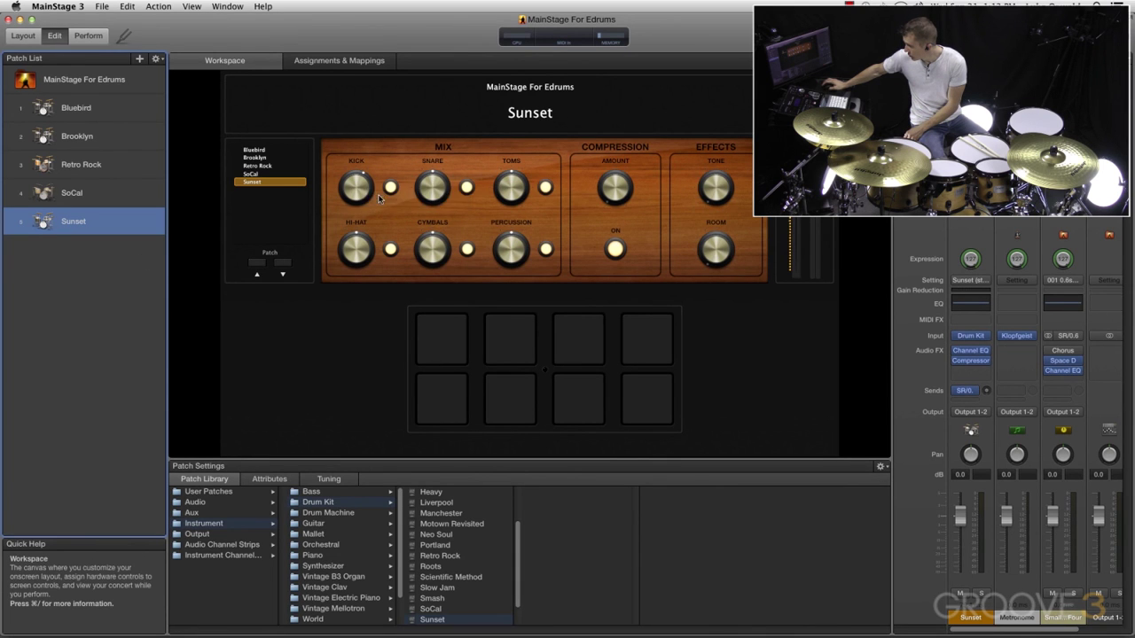
Step: Check the input mapping in the Sunset patch's Drum Kit Designer extended parameters and close the plug-in window
{"action": "key", "text": "v"}
{"action": "left_click", "coordinate": [41, 504]}
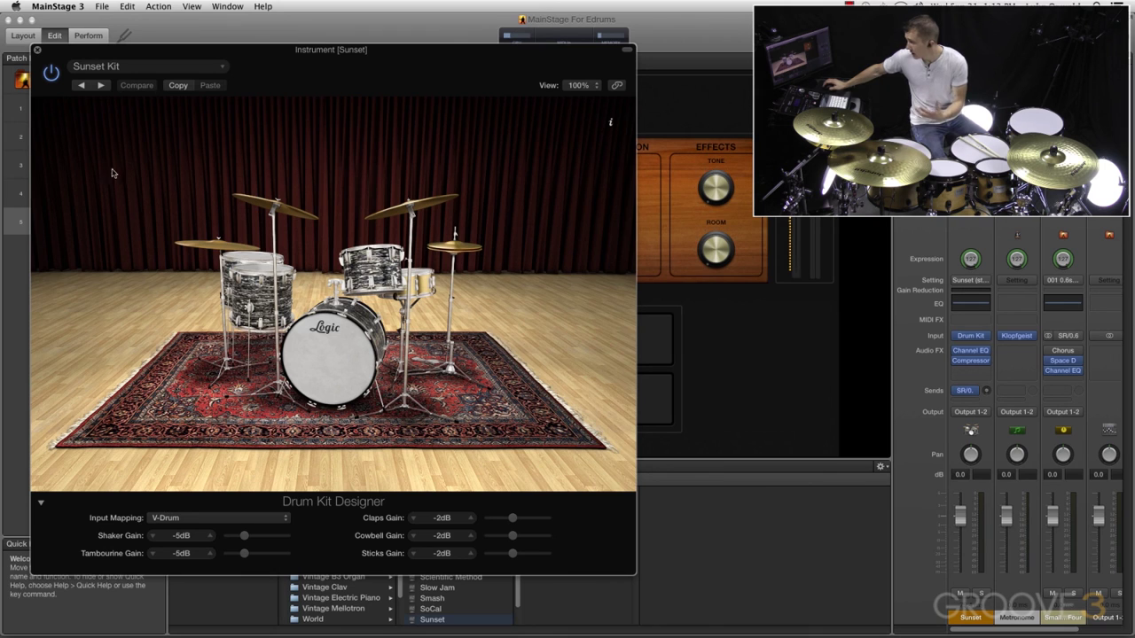
{"action": "left_click", "coordinate": [36, 50]}
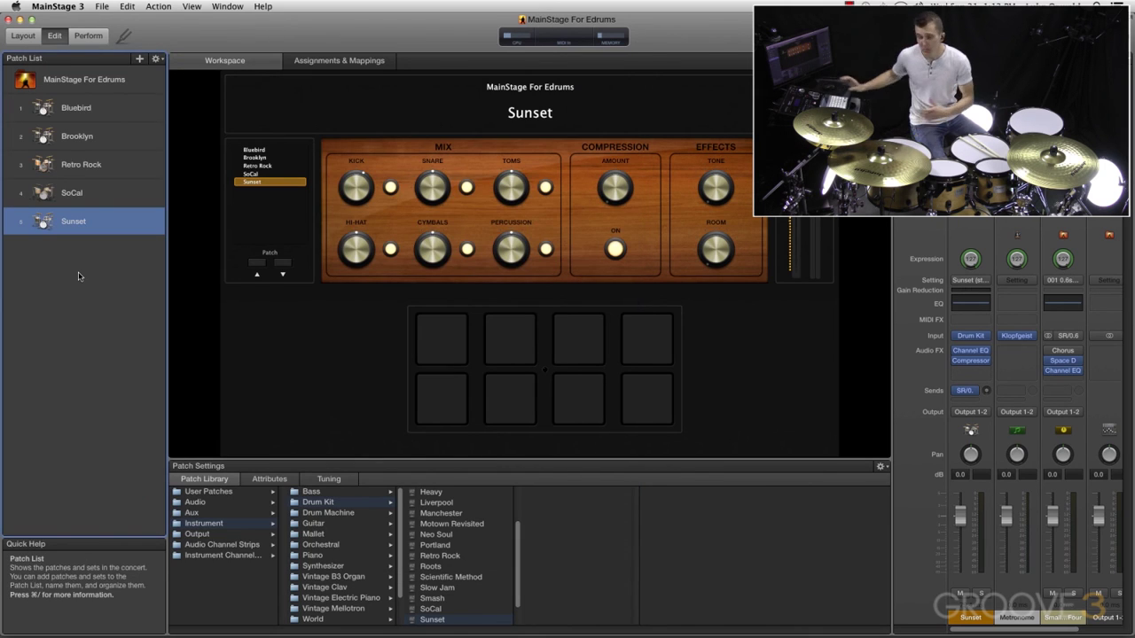